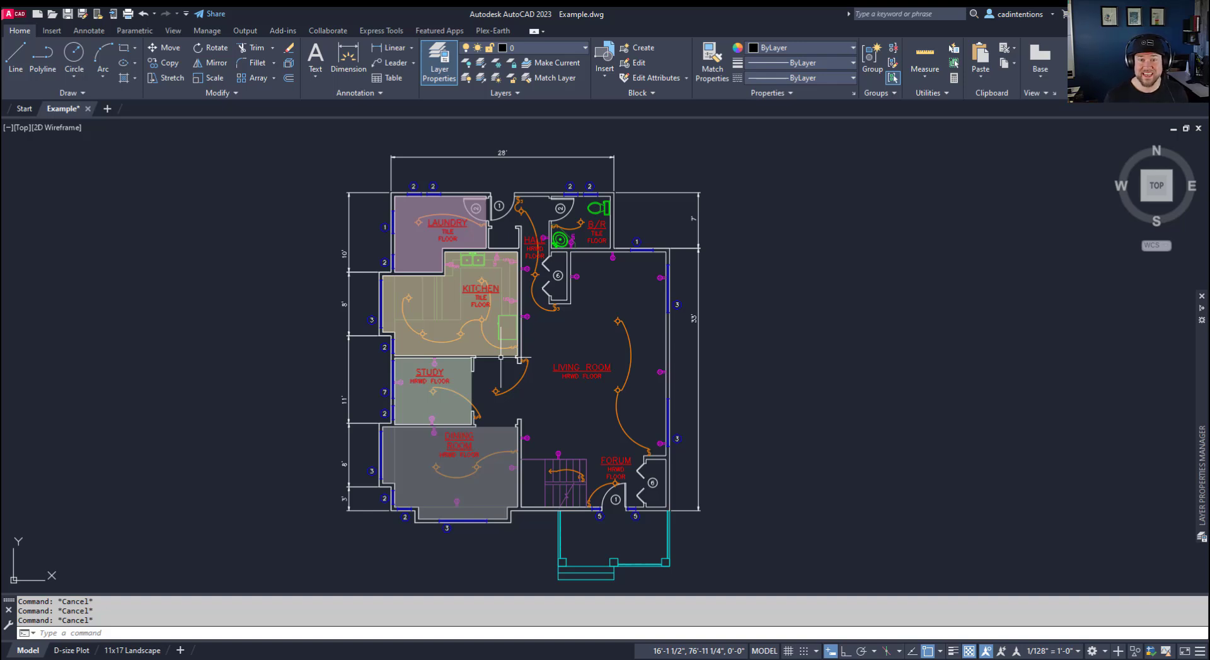
Step: Zoom in on the kitchen and keep its hatch transparency at 50 in the Hatch Editor
mouse_move(500, 357)
middle_mouse_down()
mouse_move(489, 369)
mouse_move(498, 381)
middle_mouse_up()
scroll(489, 371, "up", 3)
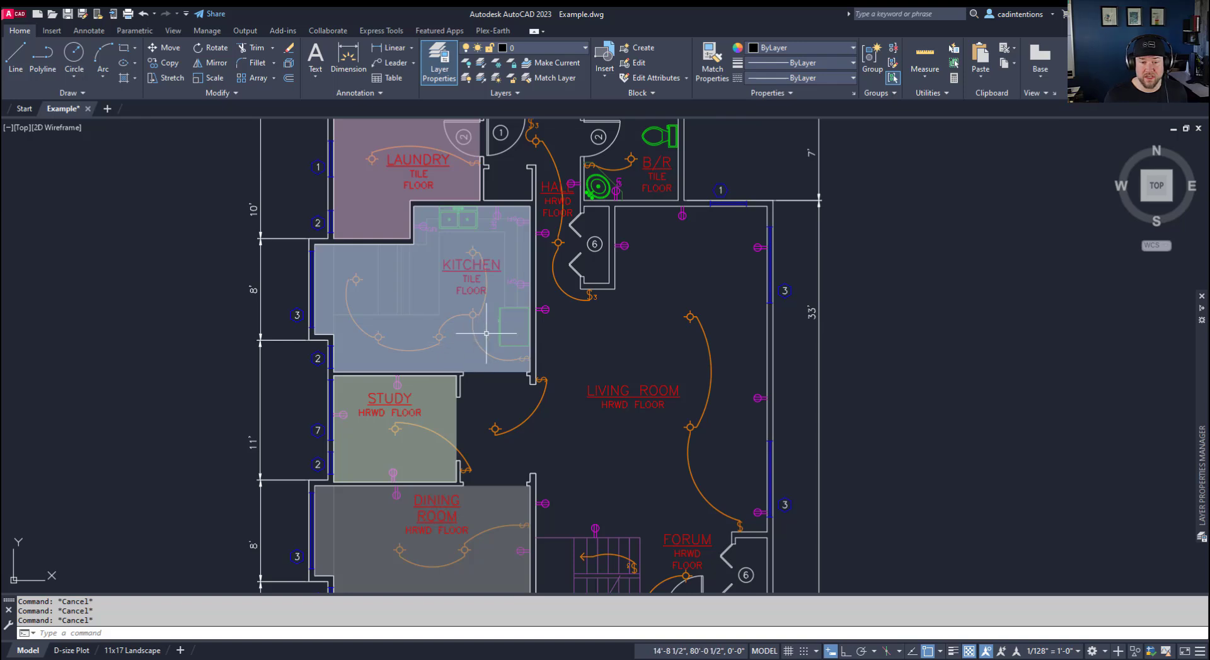
left_click(485, 375)
left_click(585, 363)
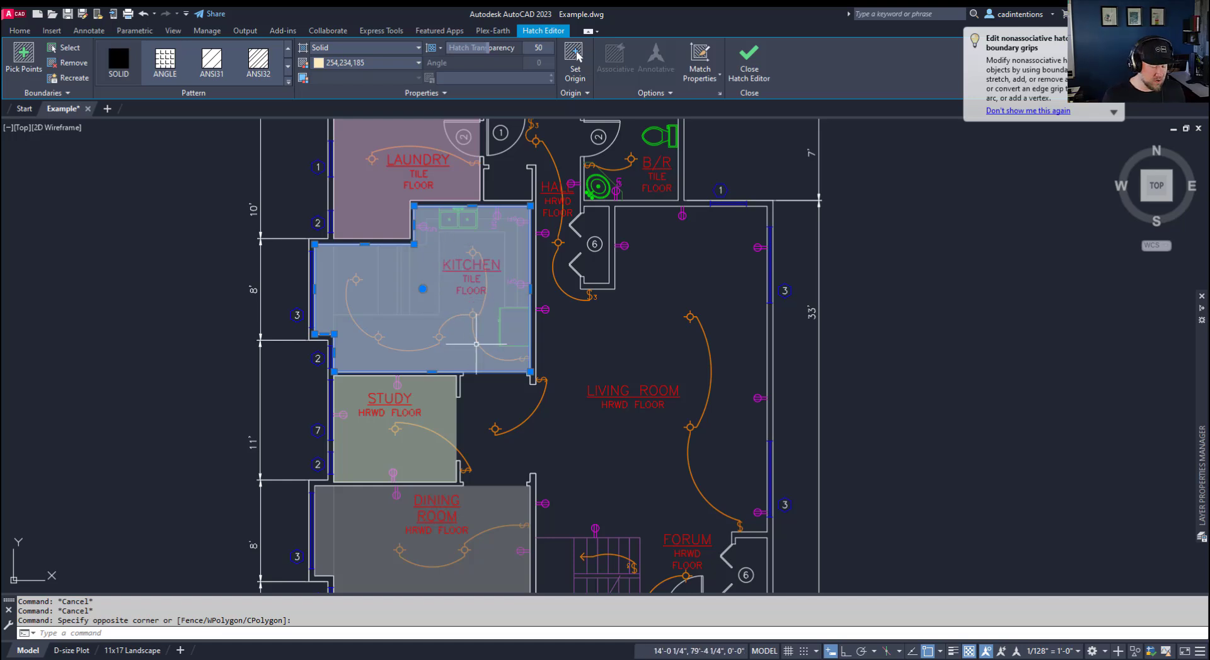
mouse_move(476, 343)
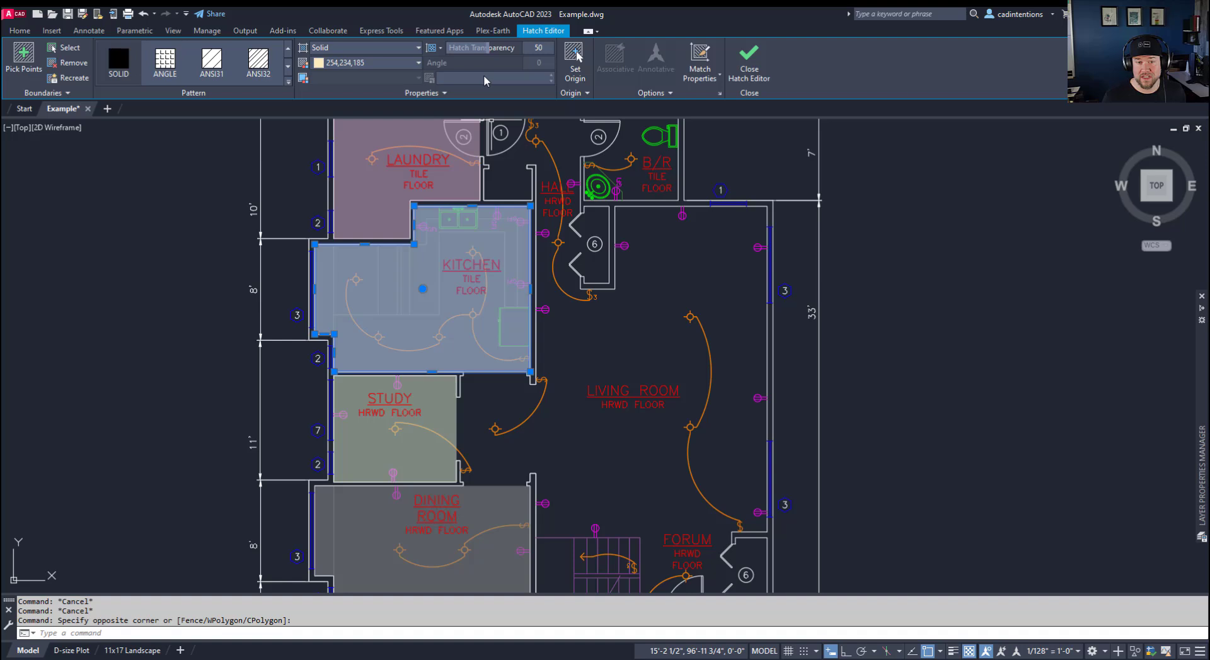
left_click(540, 50)
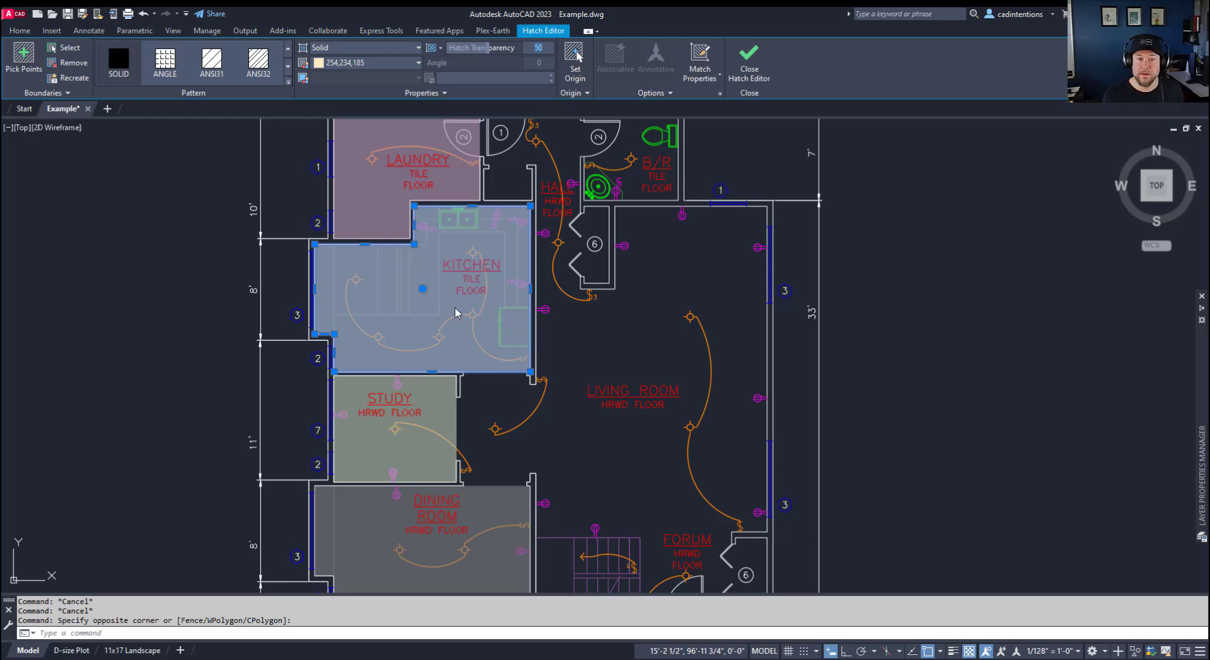
key("Escape")
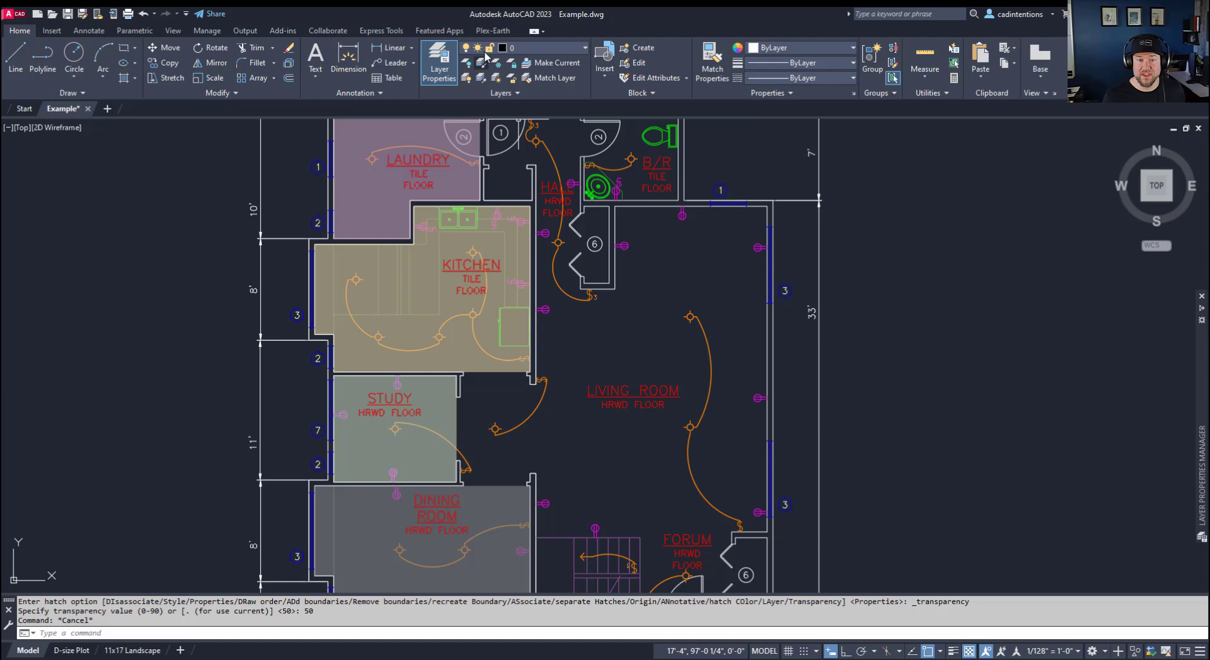
Step: Drag the kitchen hatch transparency to 0, then up to 90, to compare
left_click(479, 367)
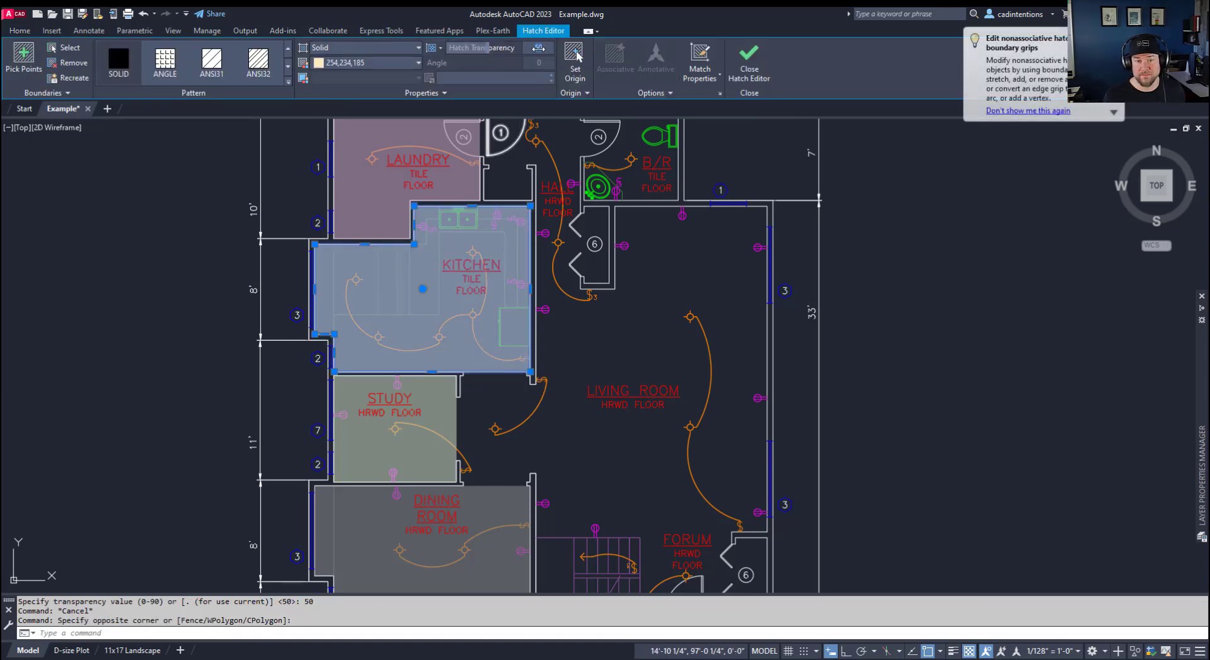
left_click_drag(485, 48, 420, 53)
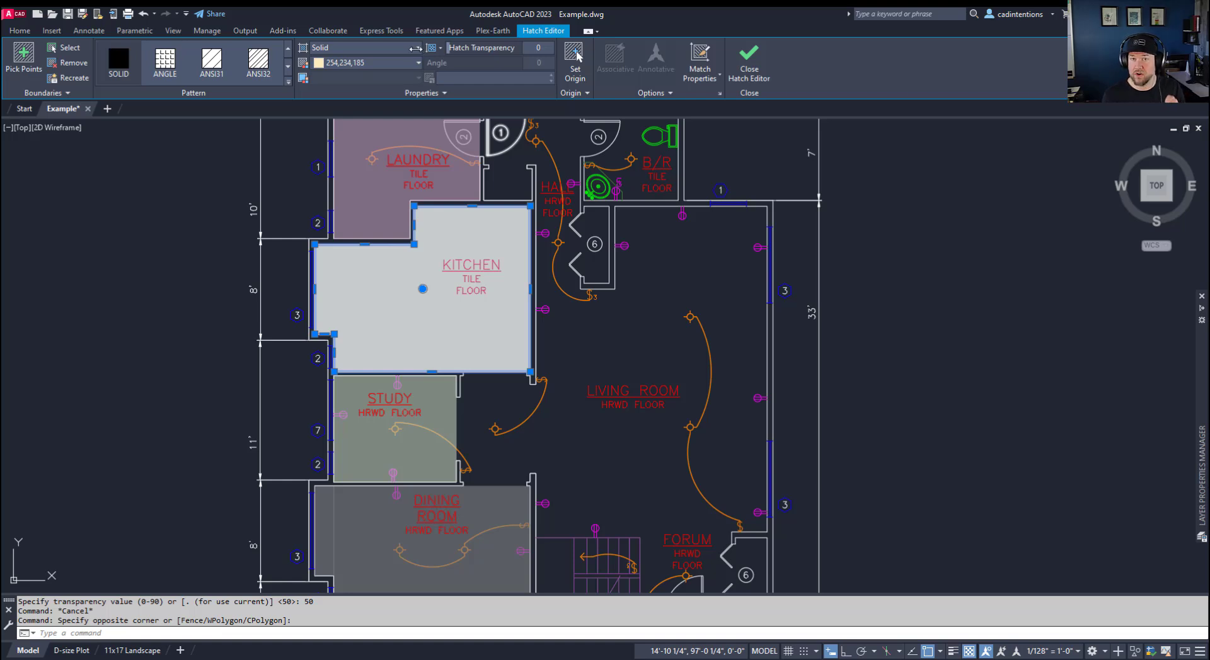
left_click_drag(415, 49, 539, 48)
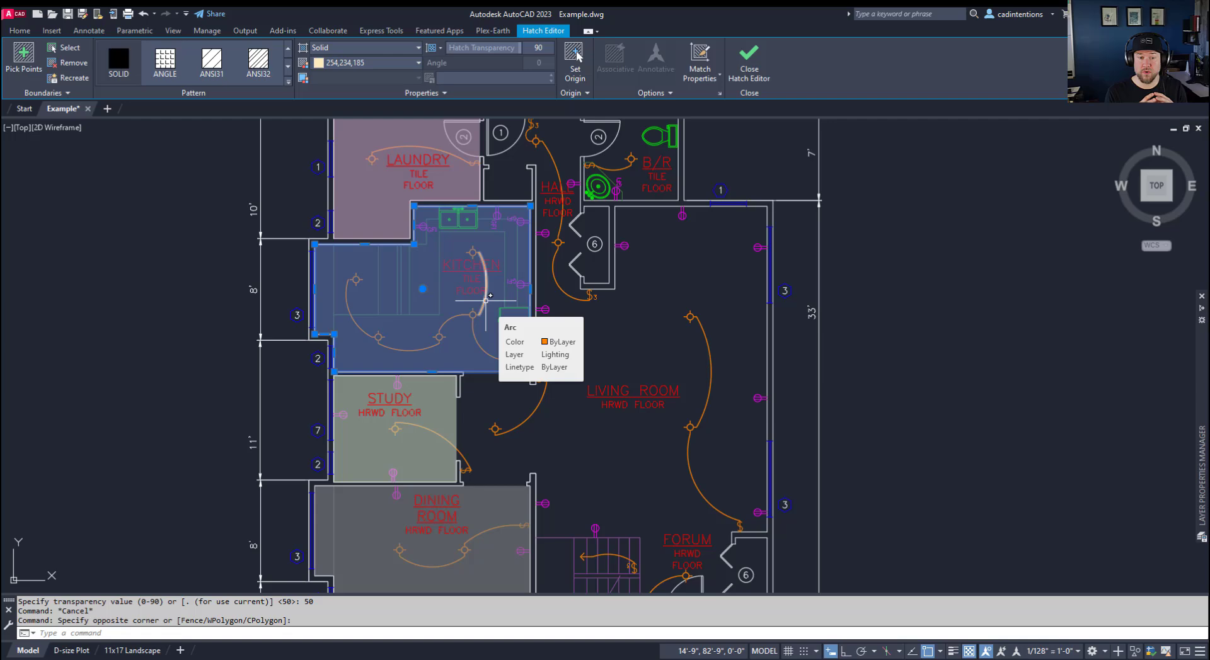
key("Escape")
key("Escape")
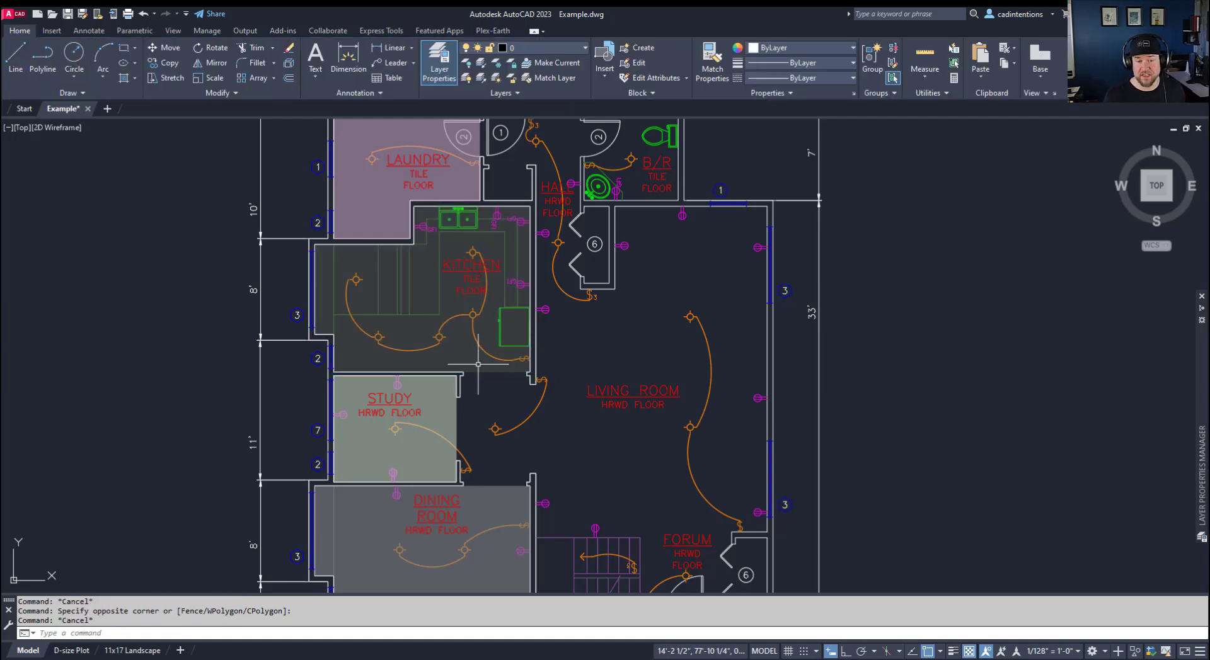
Step: Set the kitchen hatch transparency back to 50
left_click(474, 368)
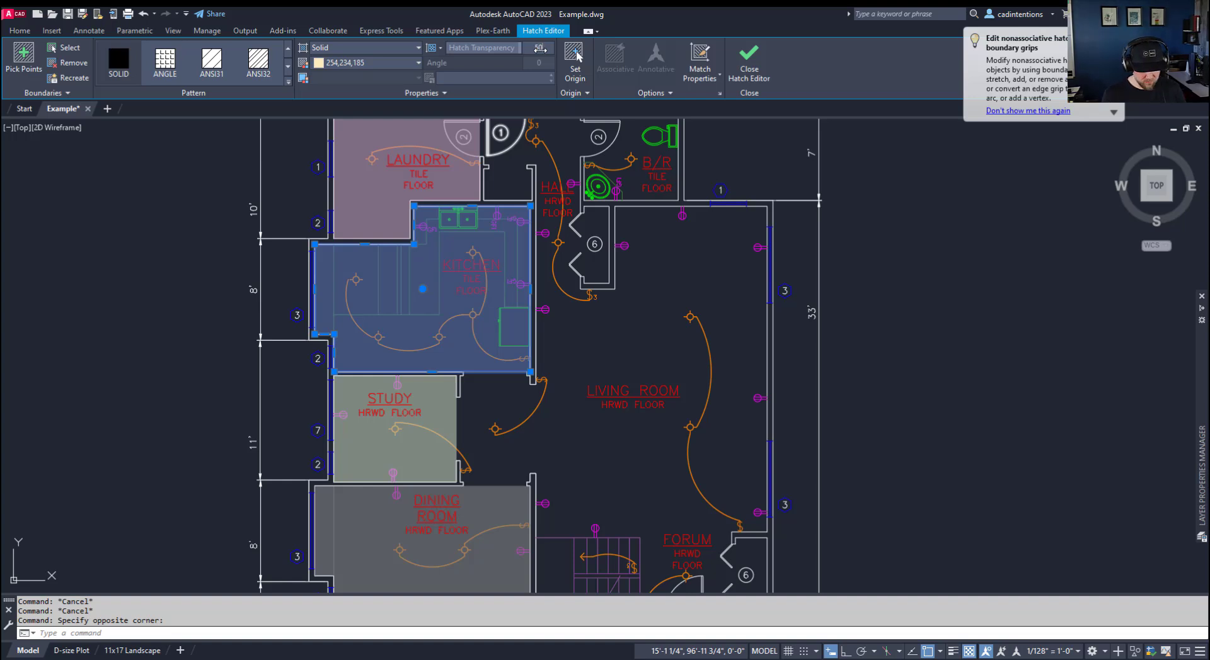
type("50")
key("Return")
key("Escape")
key("Escape")
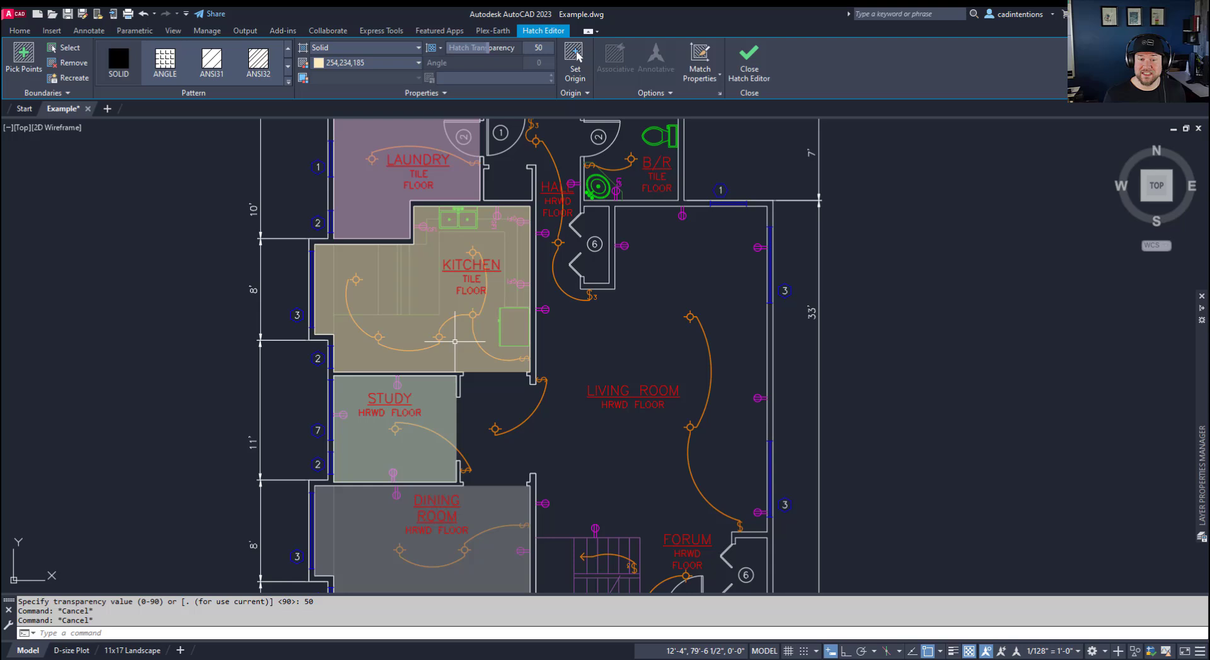
key("Escape")
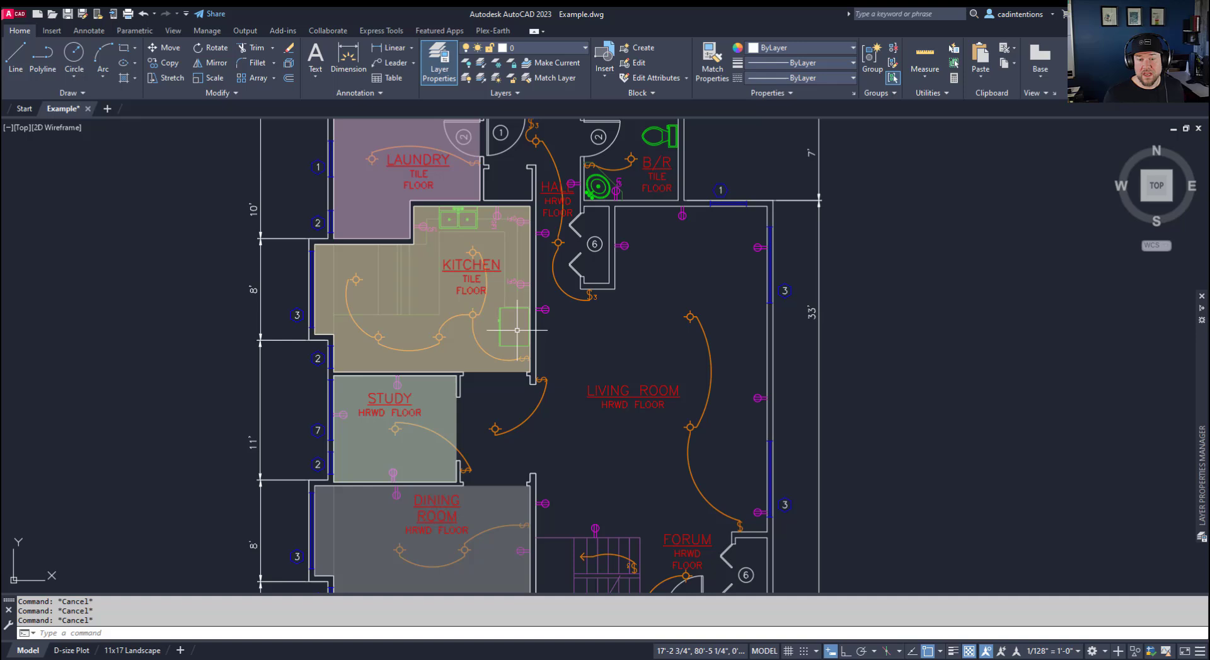
Step: Open Properties (Ctrl+1) for the kitchen hatch and confirm its Transparency reads 50
left_click(497, 373)
left_click(480, 388)
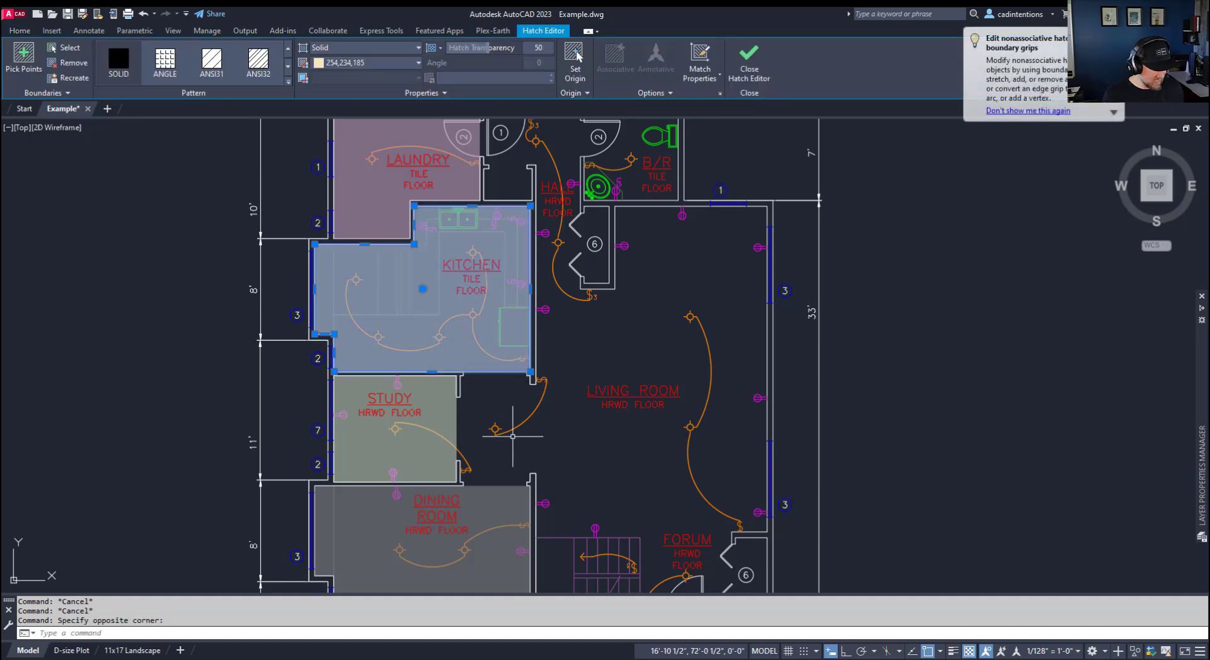
key("ctrl+1")
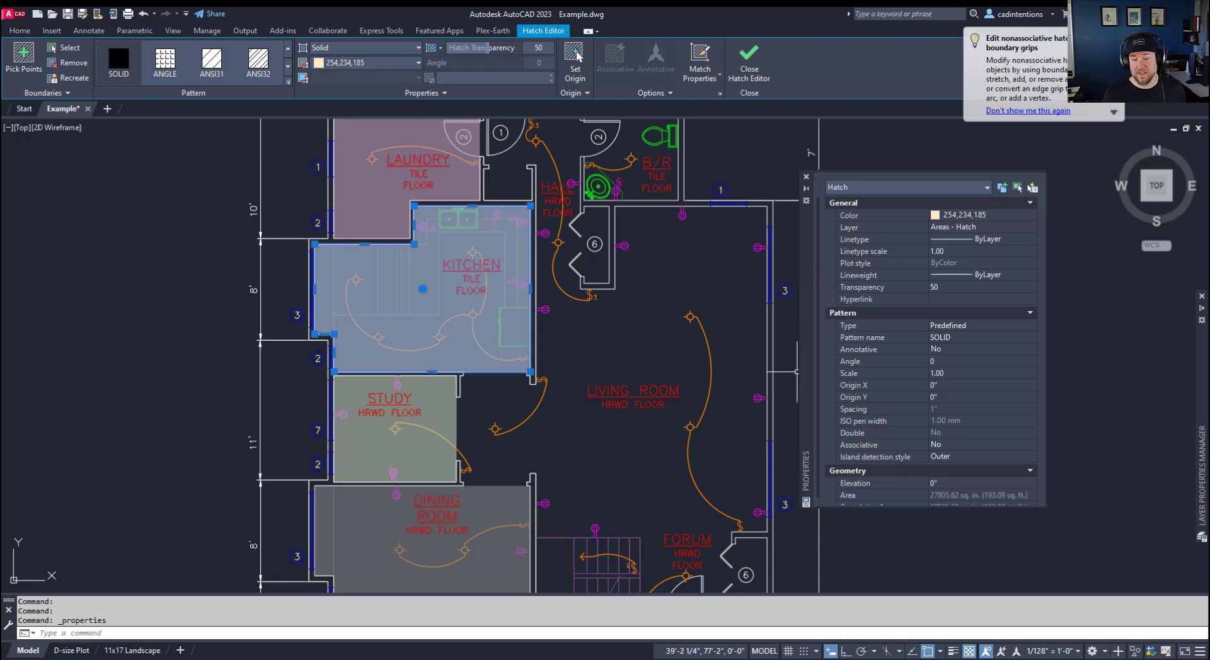
mouse_move(806, 371)
left_mouse_down()
mouse_move(823, 343)
mouse_move(820, 364)
left_mouse_up()
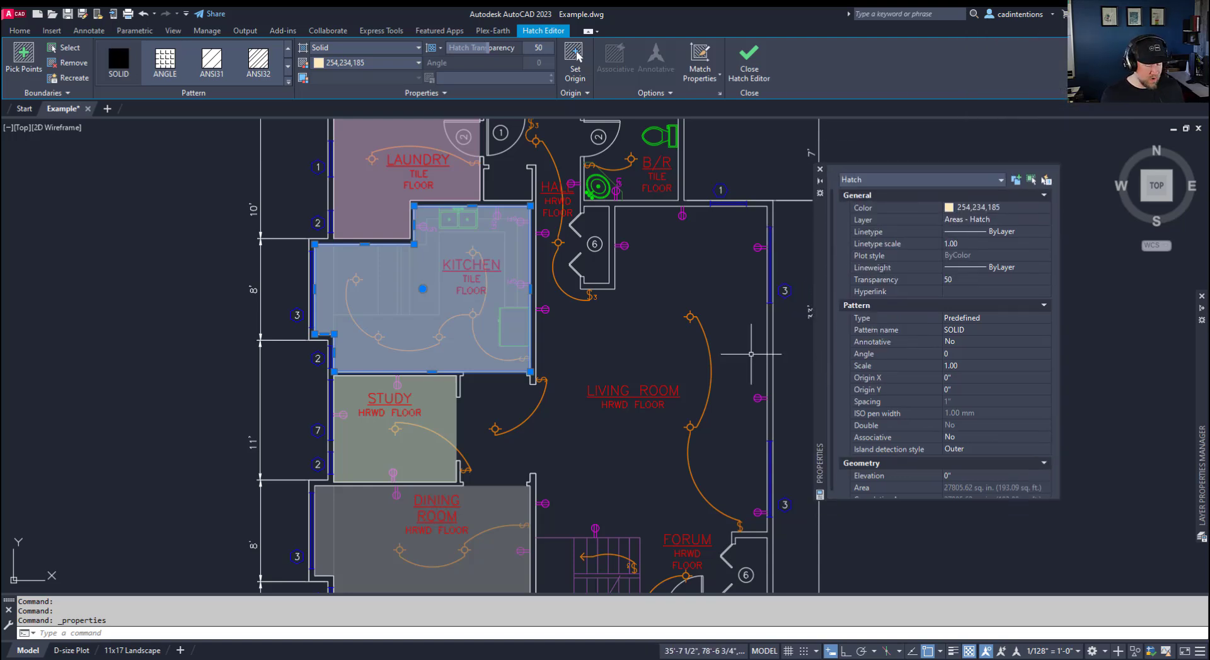
left_click(911, 280)
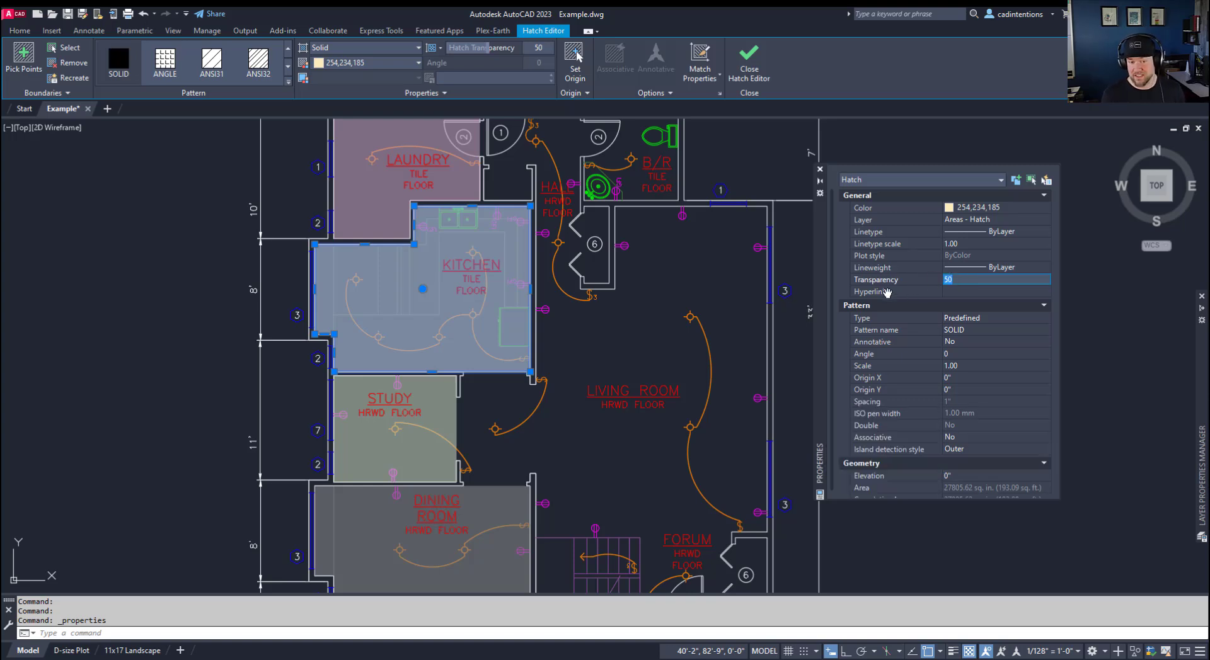
Step: Select and clear the living room's arcs and lighting fixture block
key("Escape")
key("Escape")
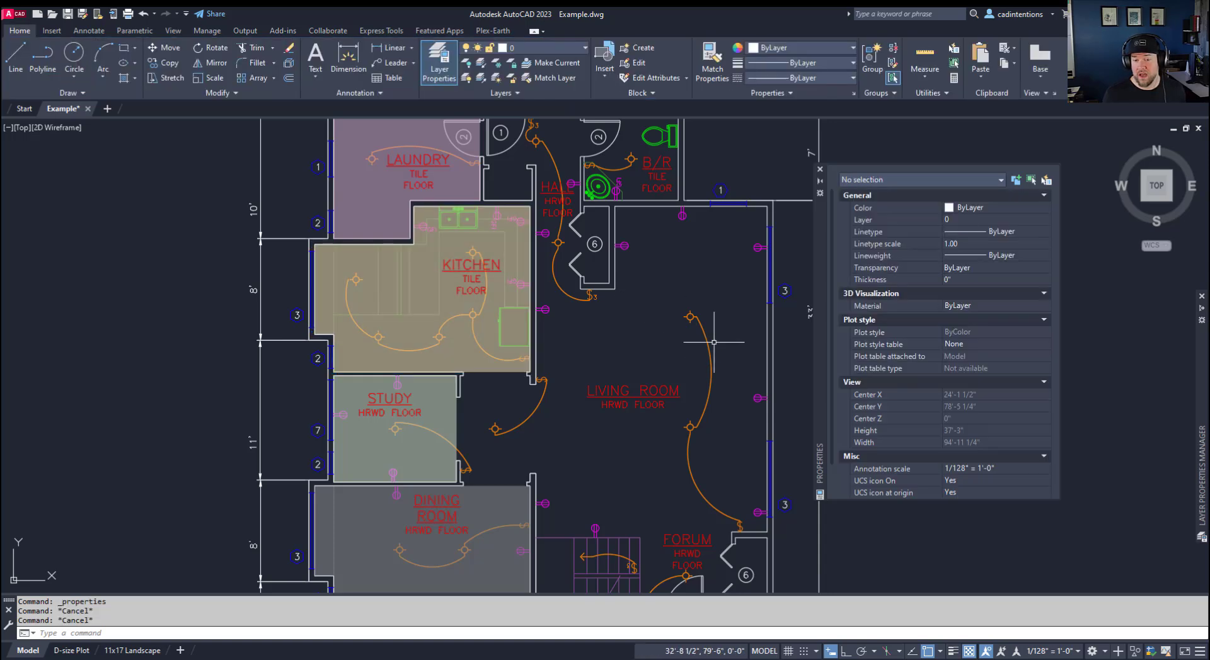
left_click(725, 359)
left_click(674, 315)
key("Escape")
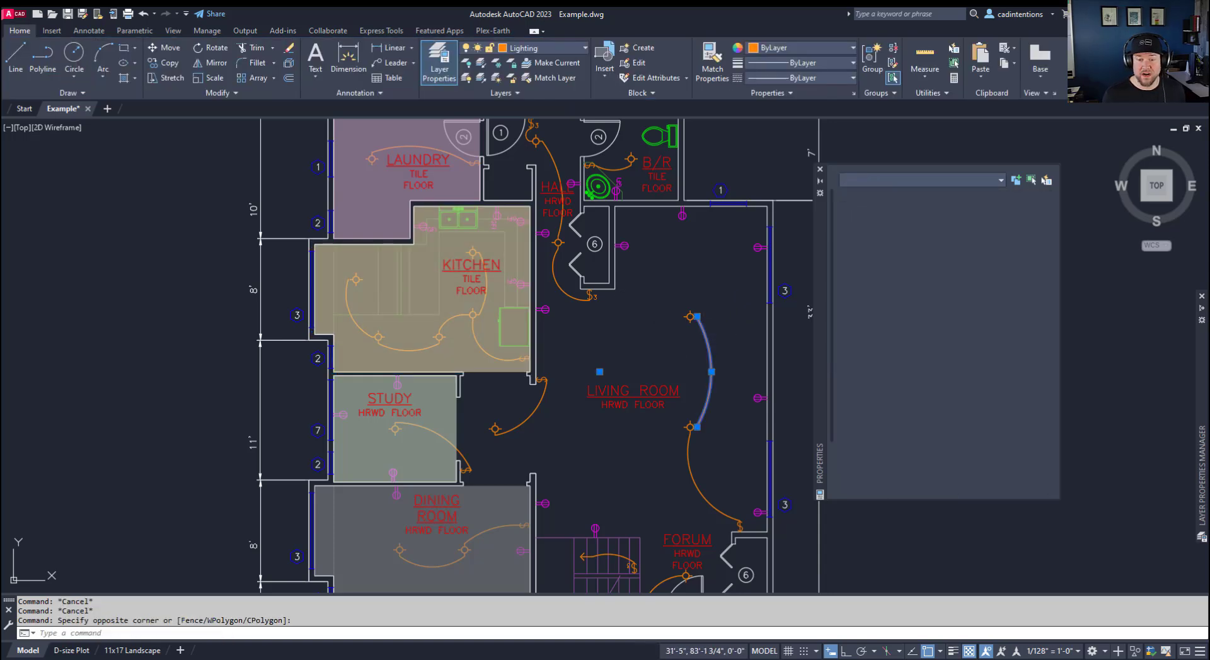
left_click(690, 317)
key("Escape")
Step: Set the LIVING ROOM label's transparency to 50 in Properties
left_click(581, 361)
left_click(792, 424)
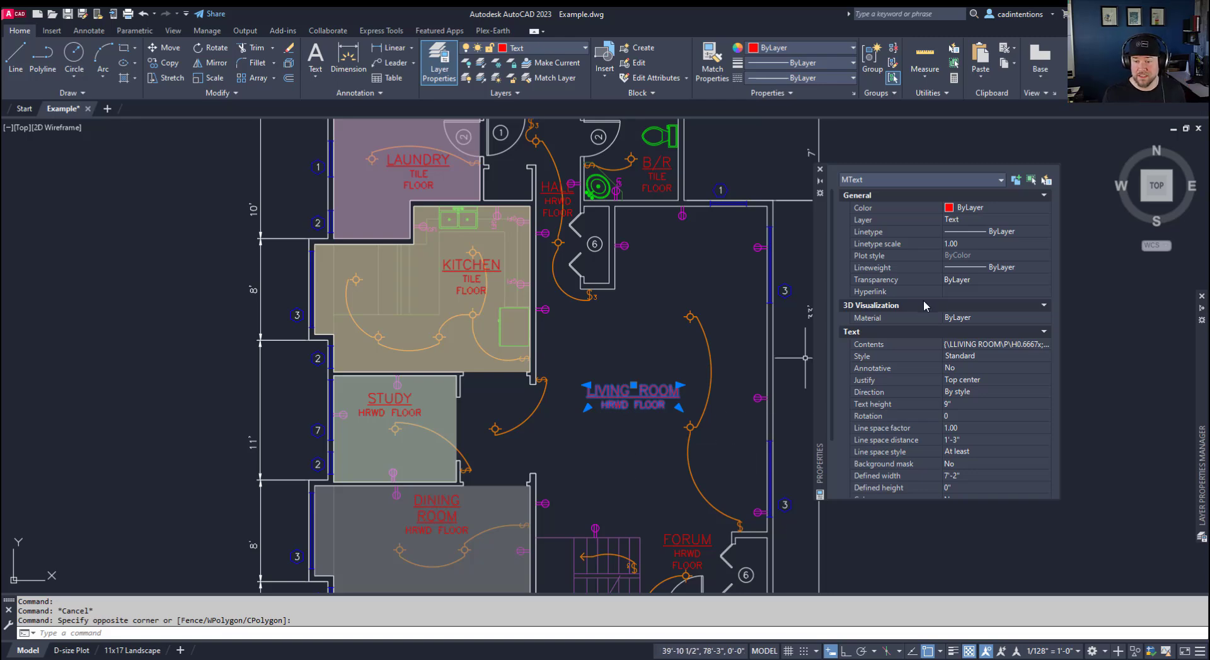
left_click(964, 280)
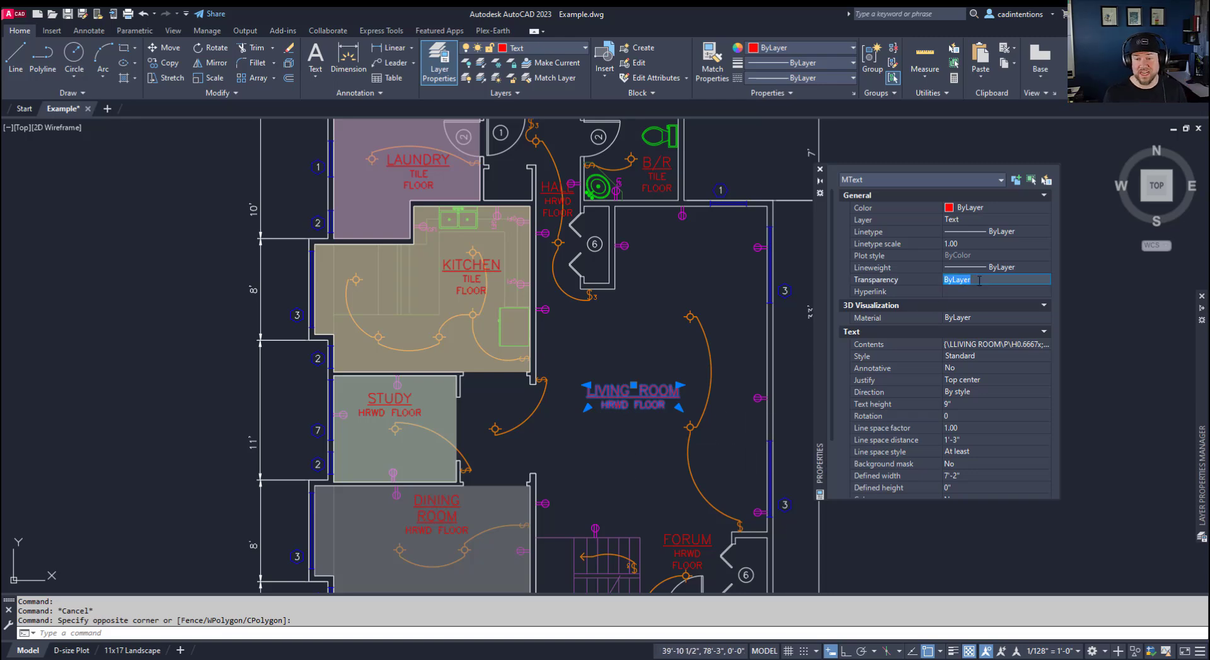
type("50")
key("Return")
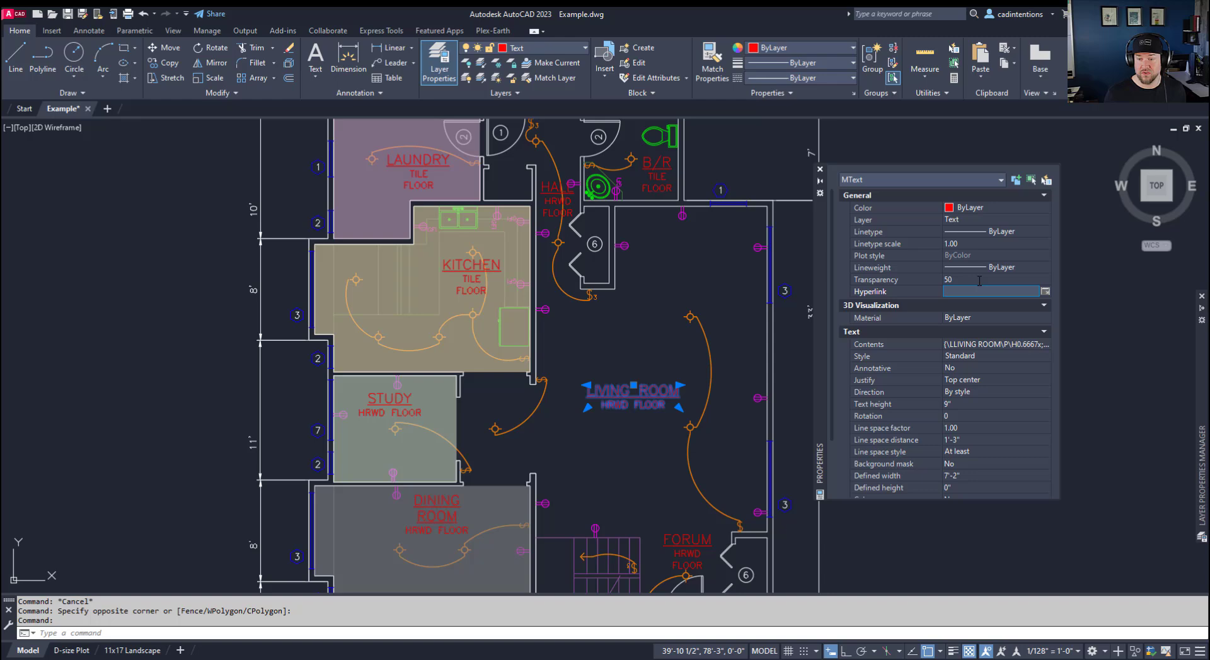
key("Escape")
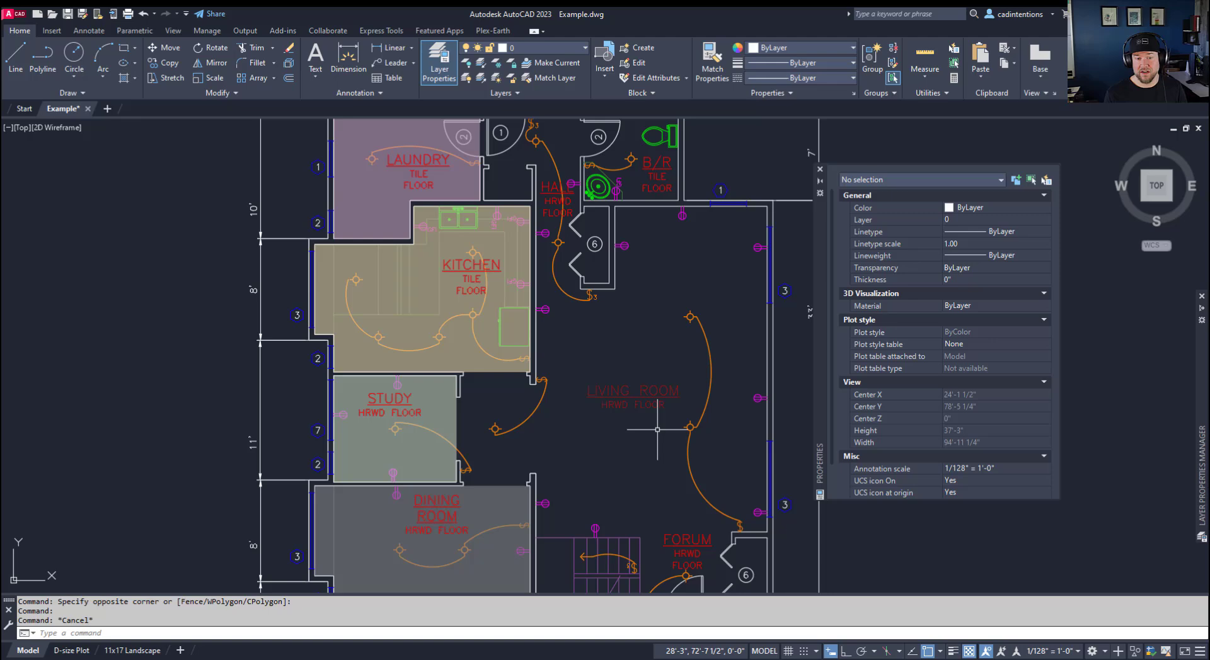
key("Escape")
key("Escape")
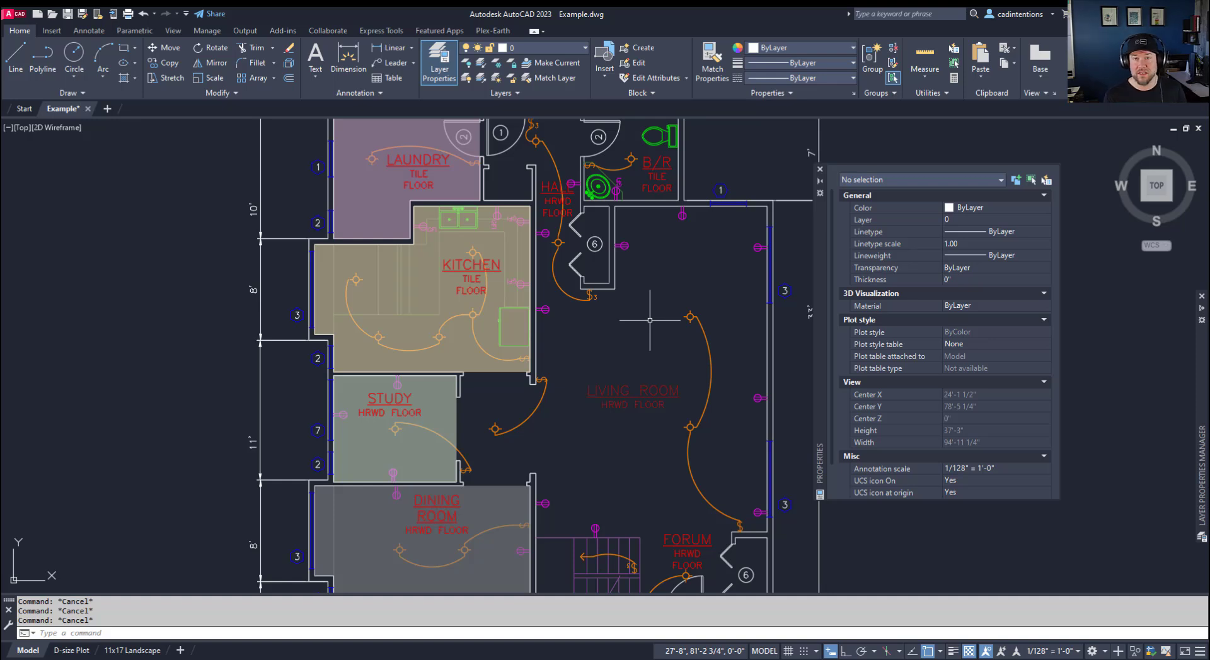
left_click(650, 321)
key("Escape")
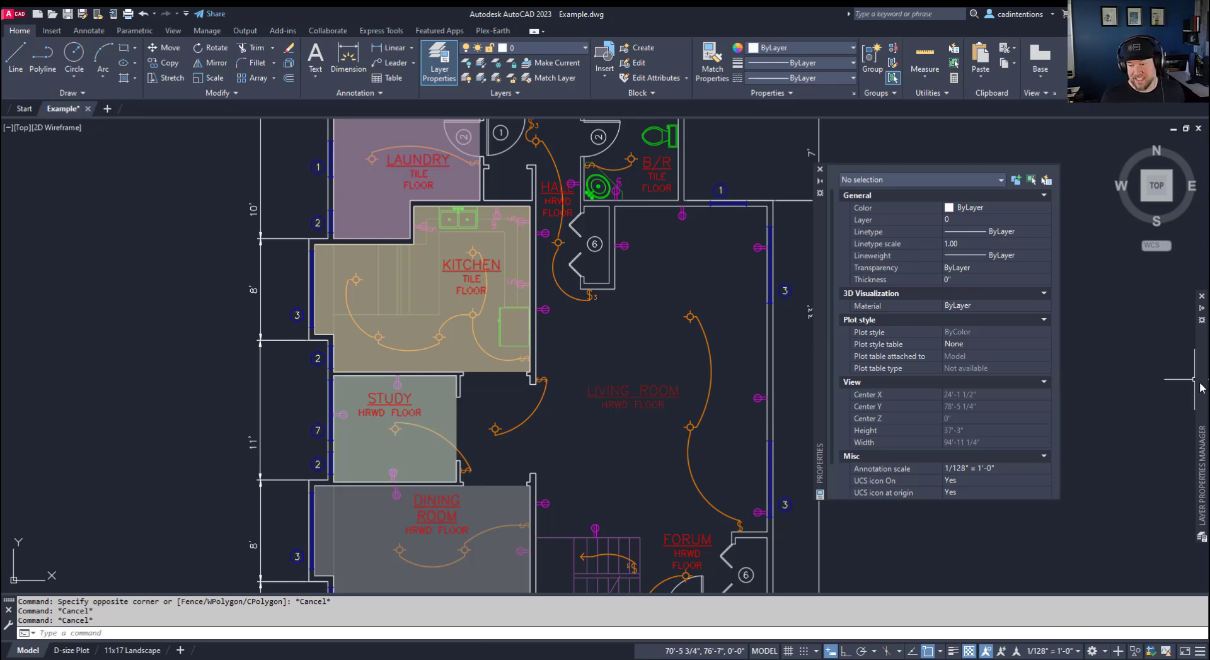
mouse_move(1202, 389)
mouse_move(1201, 386)
left_mouse_down()
mouse_move(1187, 374)
mouse_move(1150, 378)
left_mouse_up()
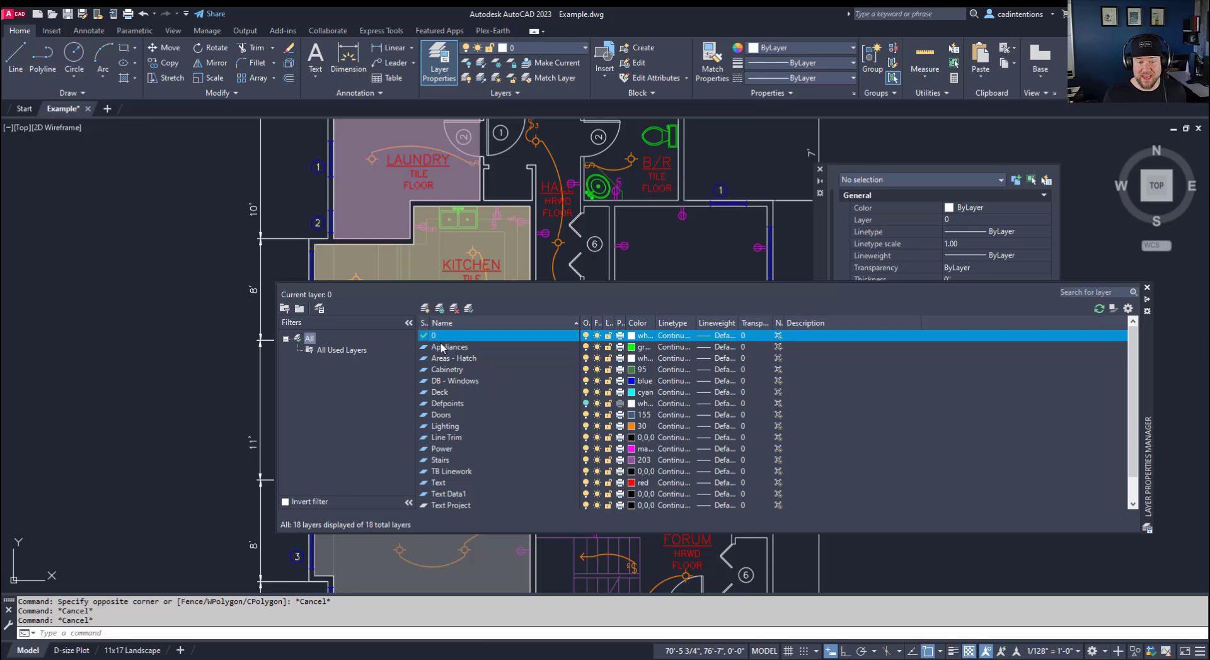
scroll(451, 353, "down", 1)
scroll(449, 390, "up", 1)
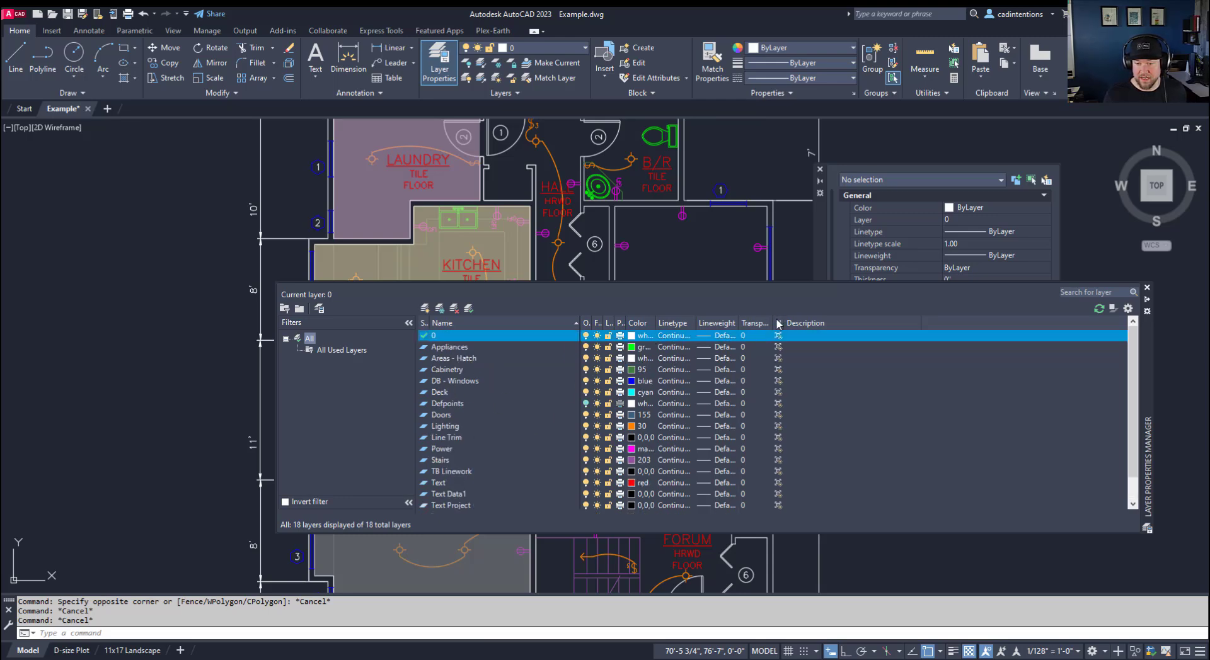
left_click_drag(779, 323, 809, 322)
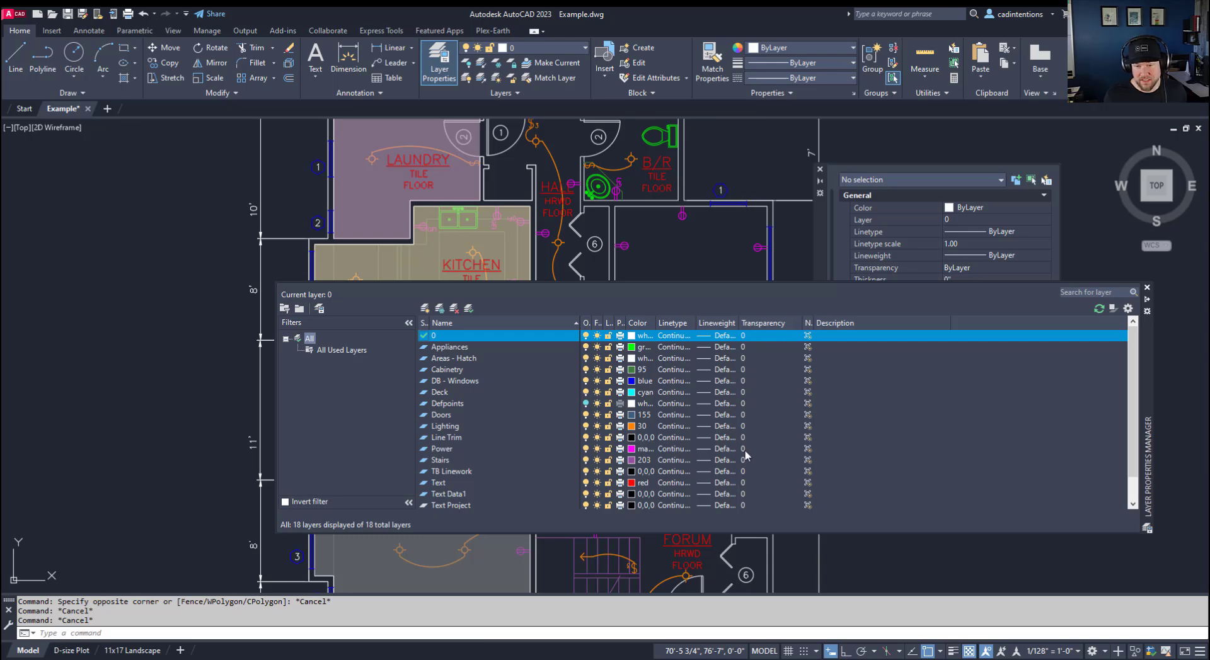
left_click(745, 369)
left_click(745, 369)
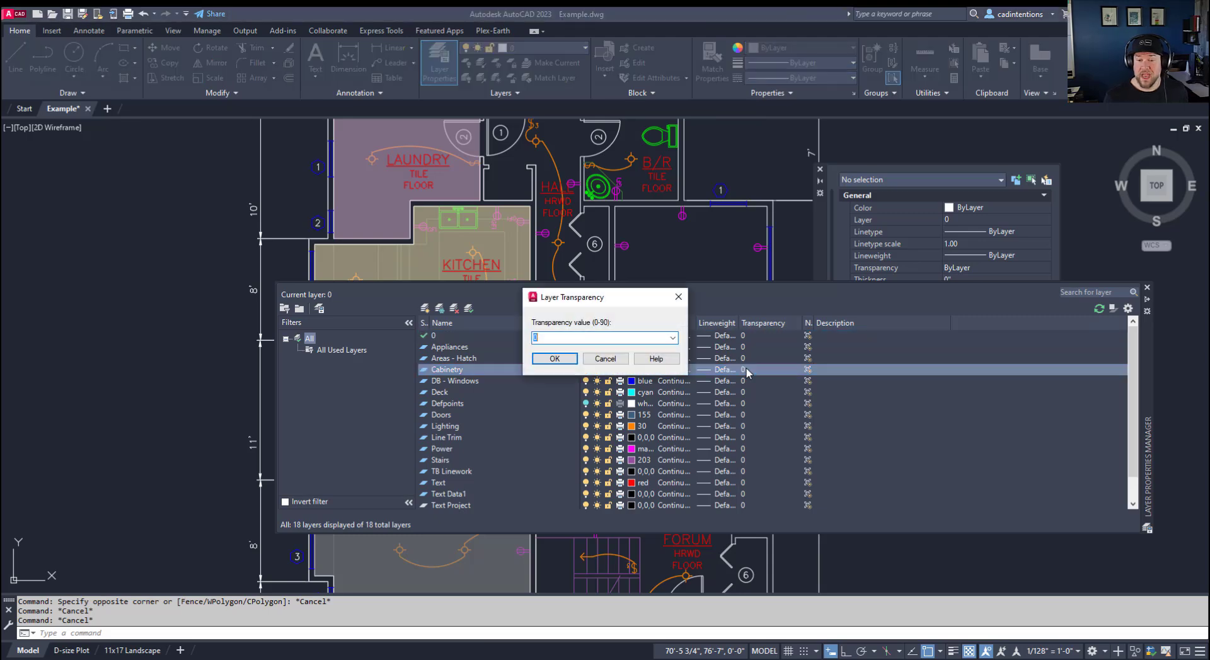
left_click(673, 338)
left_click(601, 337)
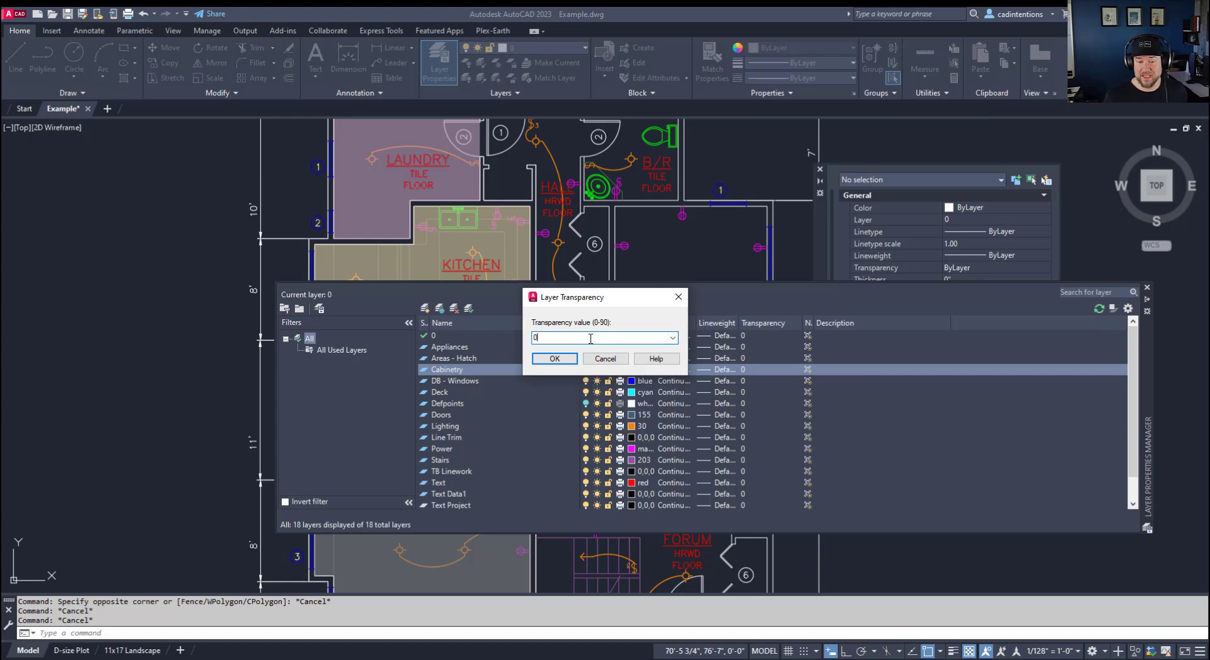
left_click(673, 338)
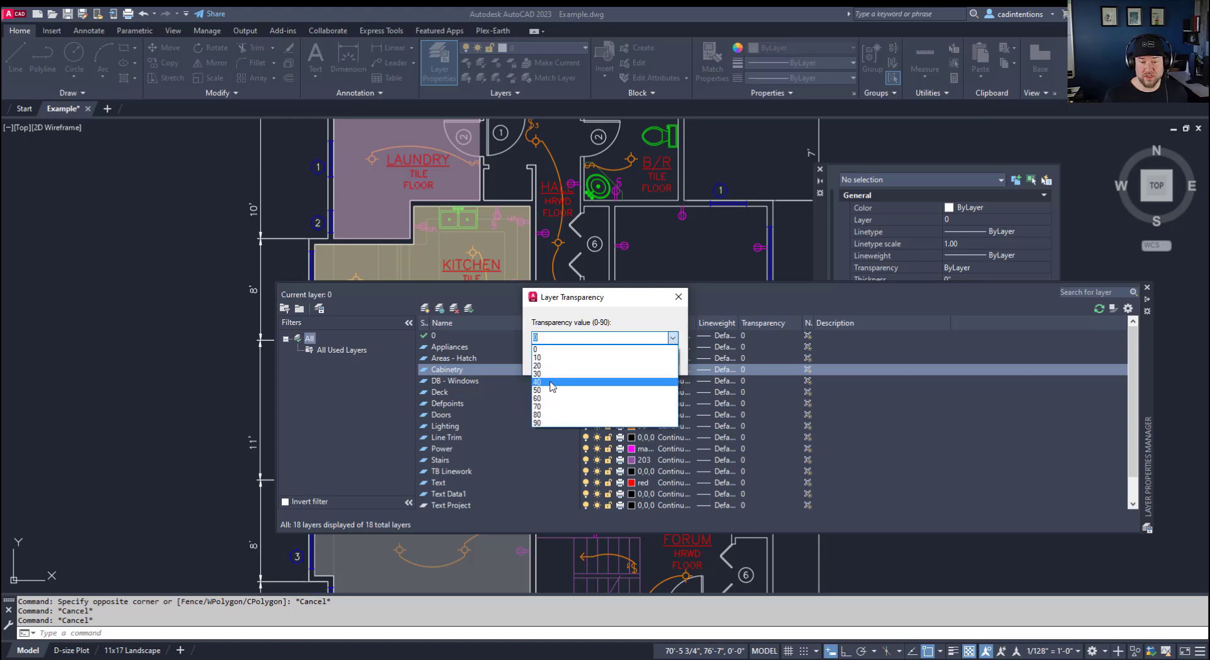
left_click(679, 300)
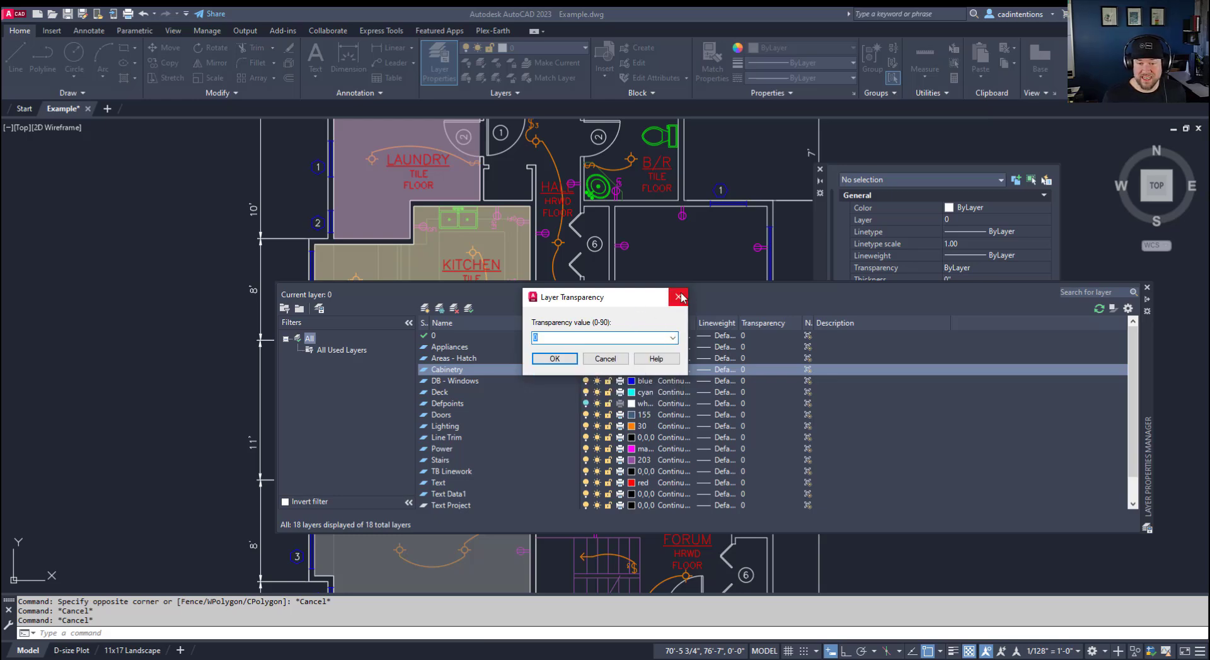
left_click(679, 297)
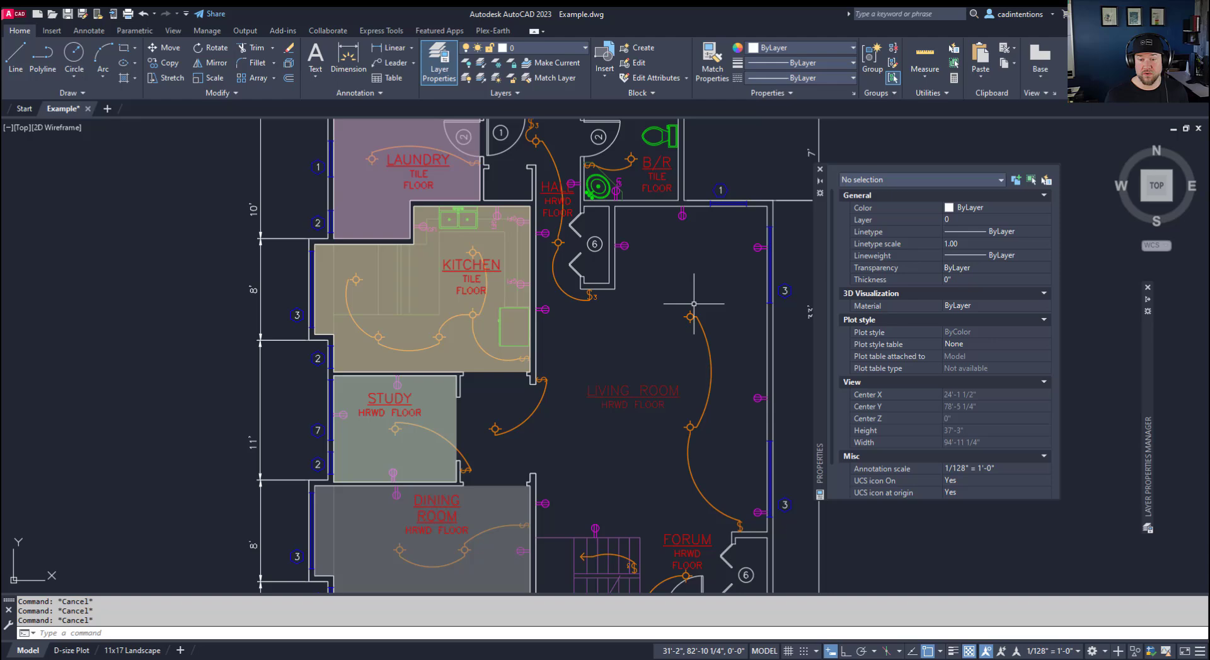
left_click(648, 404)
left_click(629, 369)
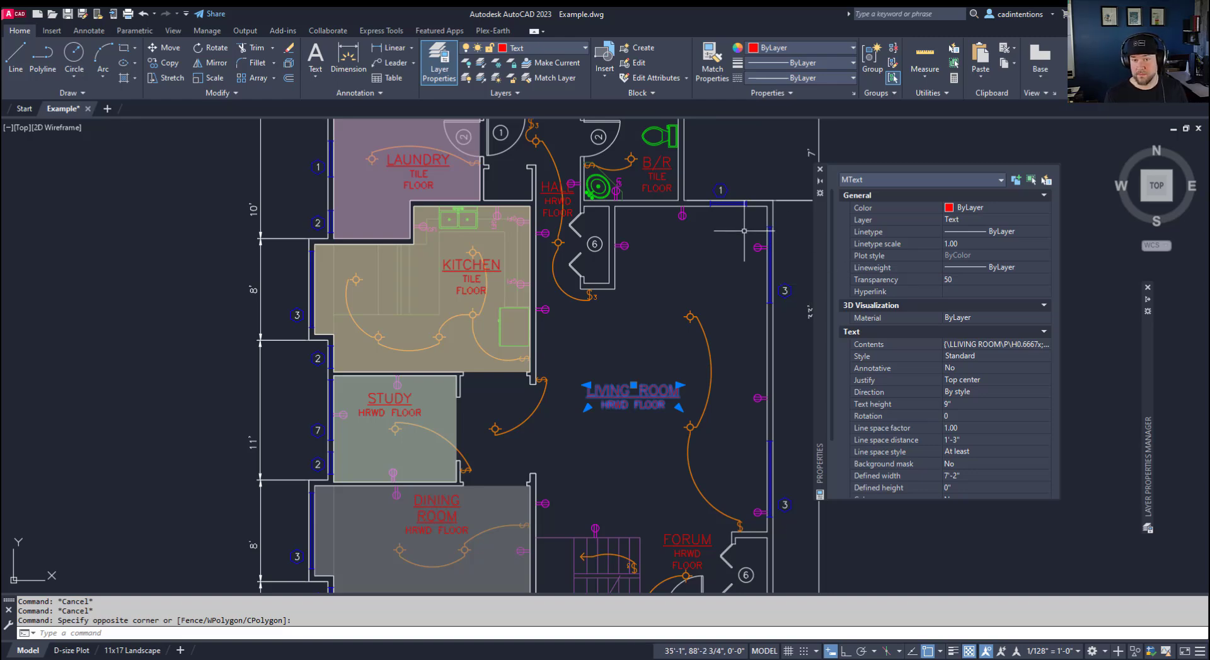
left_click(955, 280)
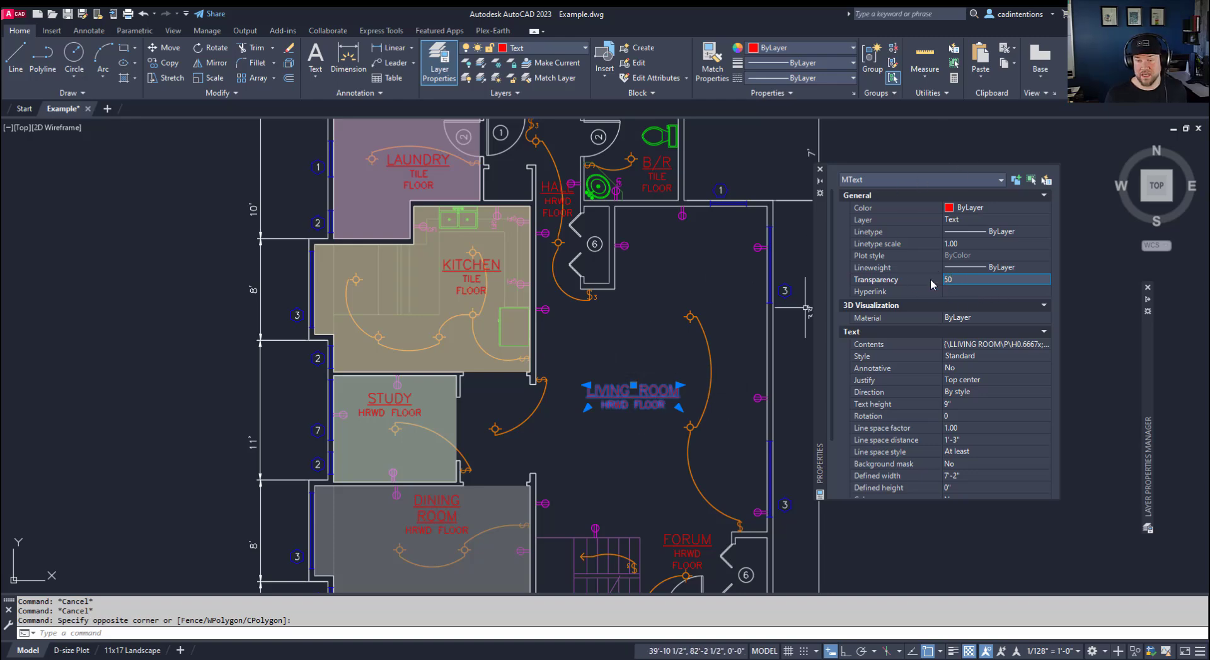
key("Escape")
key("Escape")
middle_click_drag(588, 344, 618, 343)
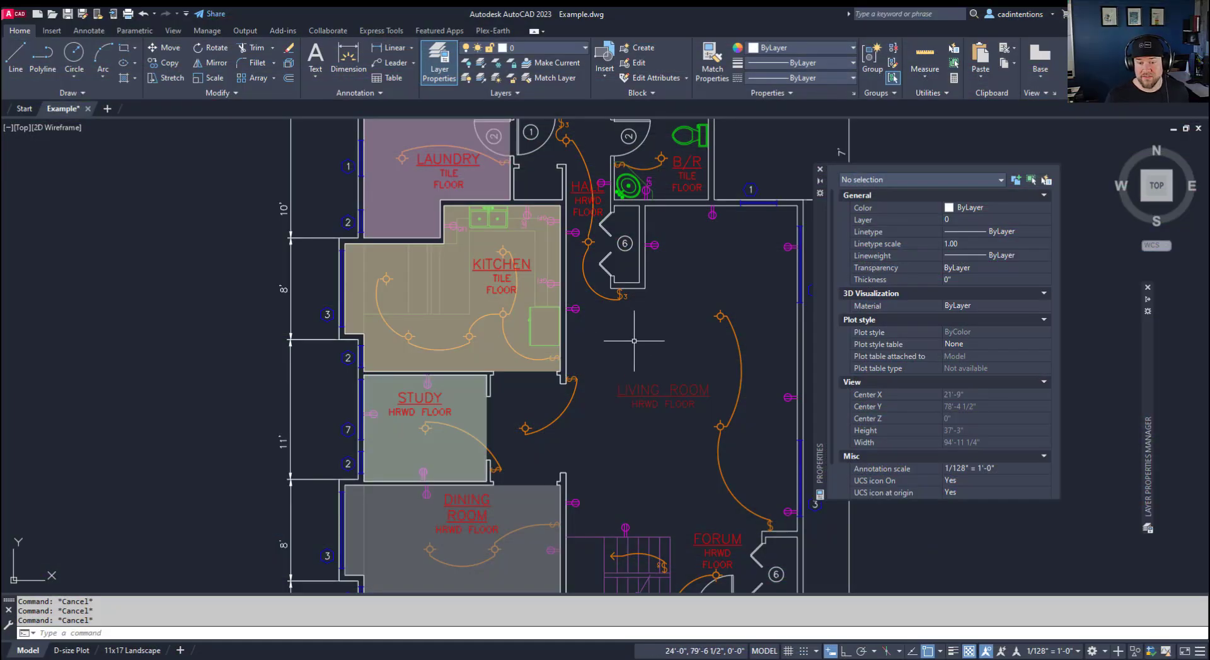
Step: Toggle the status-bar Transparency display off and on, comparing opaque and see-through hatches
middle_click_drag(518, 376, 472, 368)
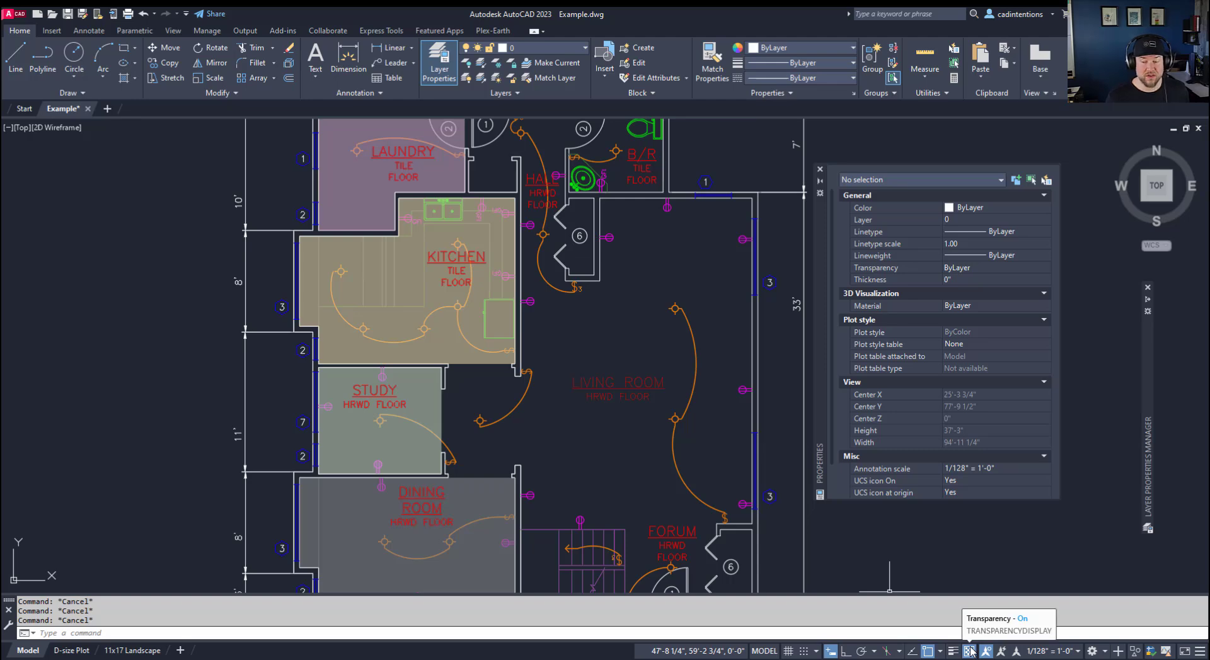
left_click(891, 634)
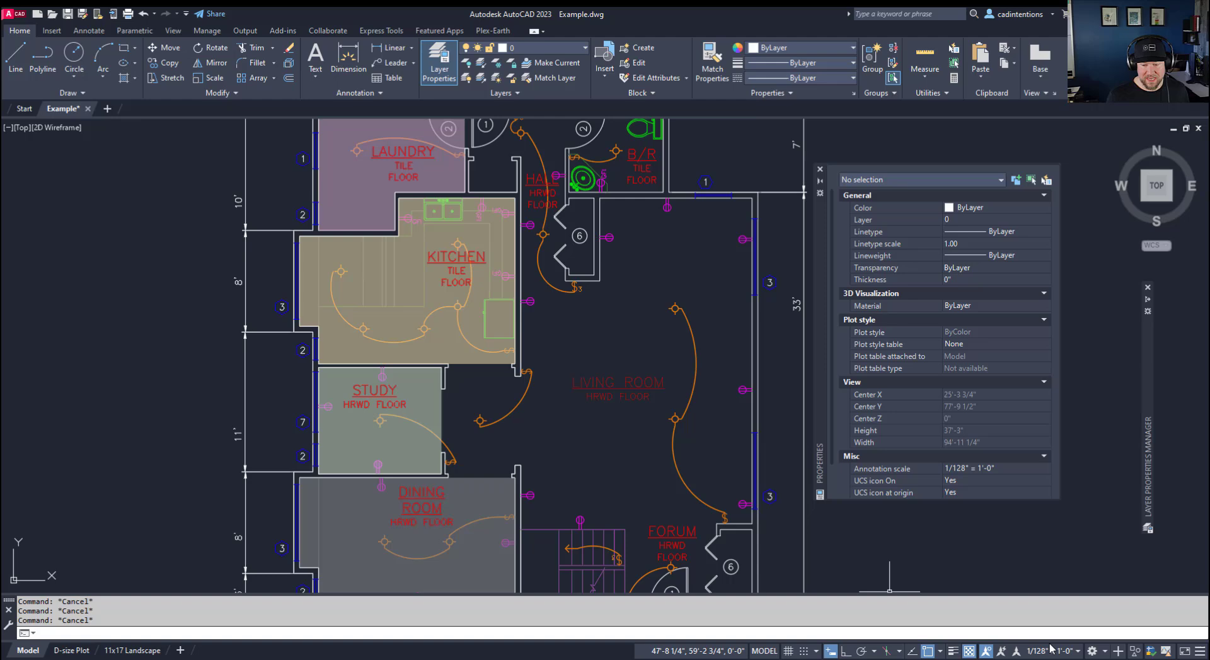
left_click(969, 653)
left_click(969, 652)
left_click(968, 652)
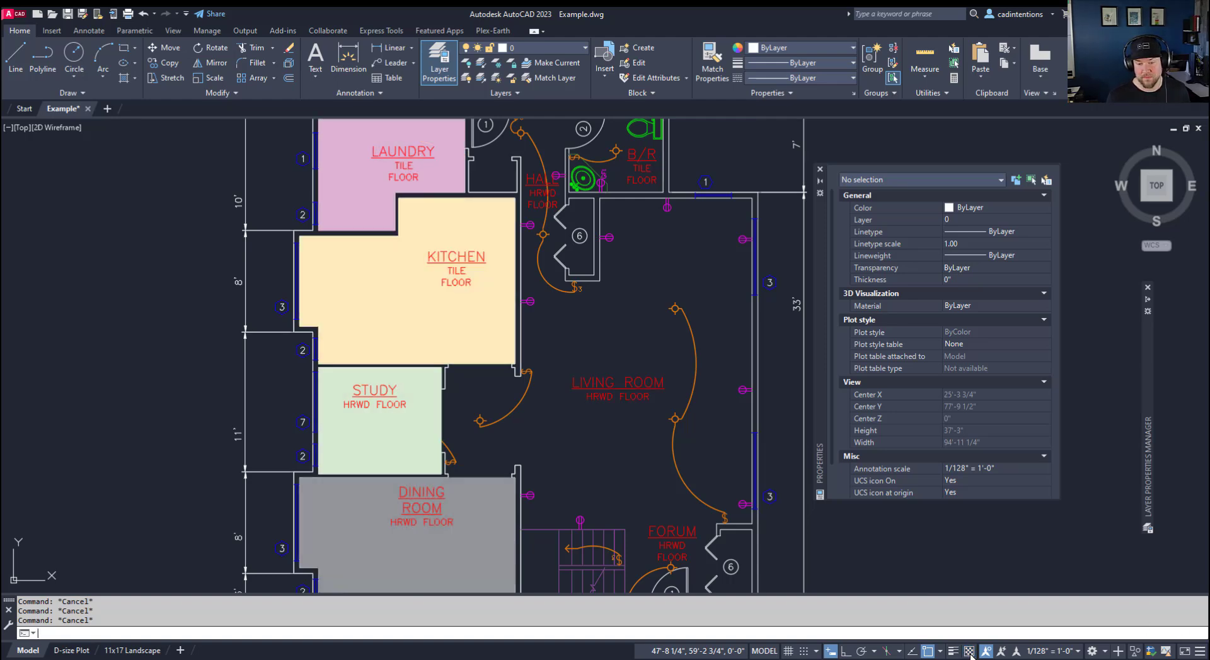
left_click(969, 653)
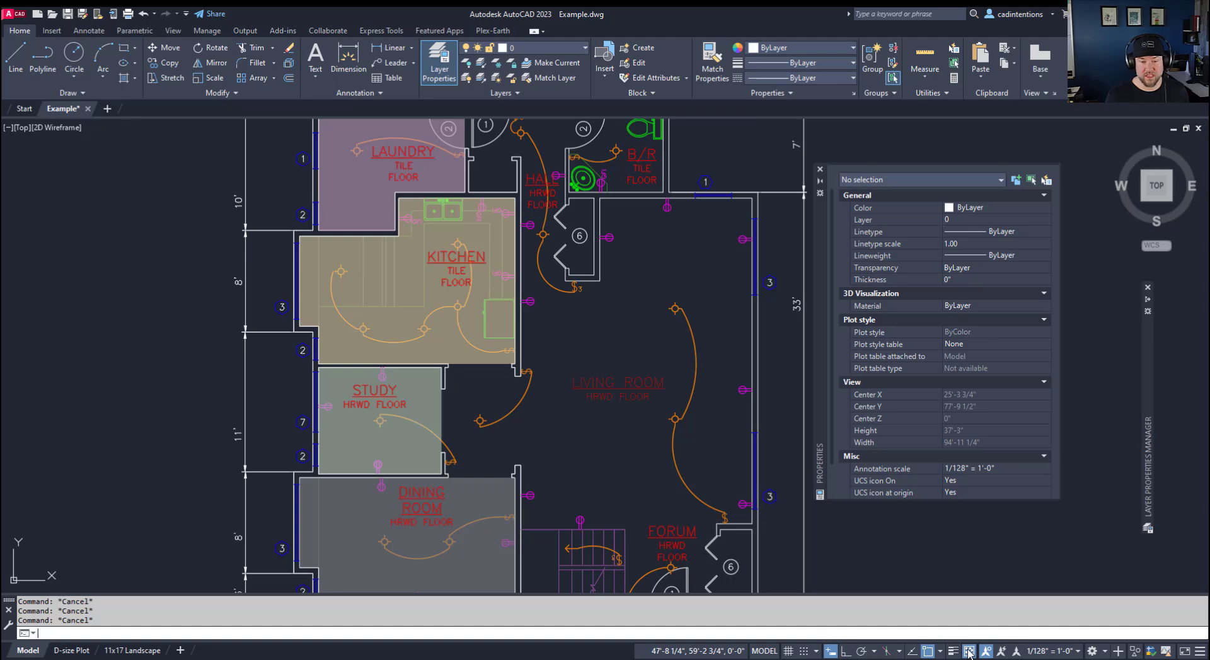
left_click(968, 652)
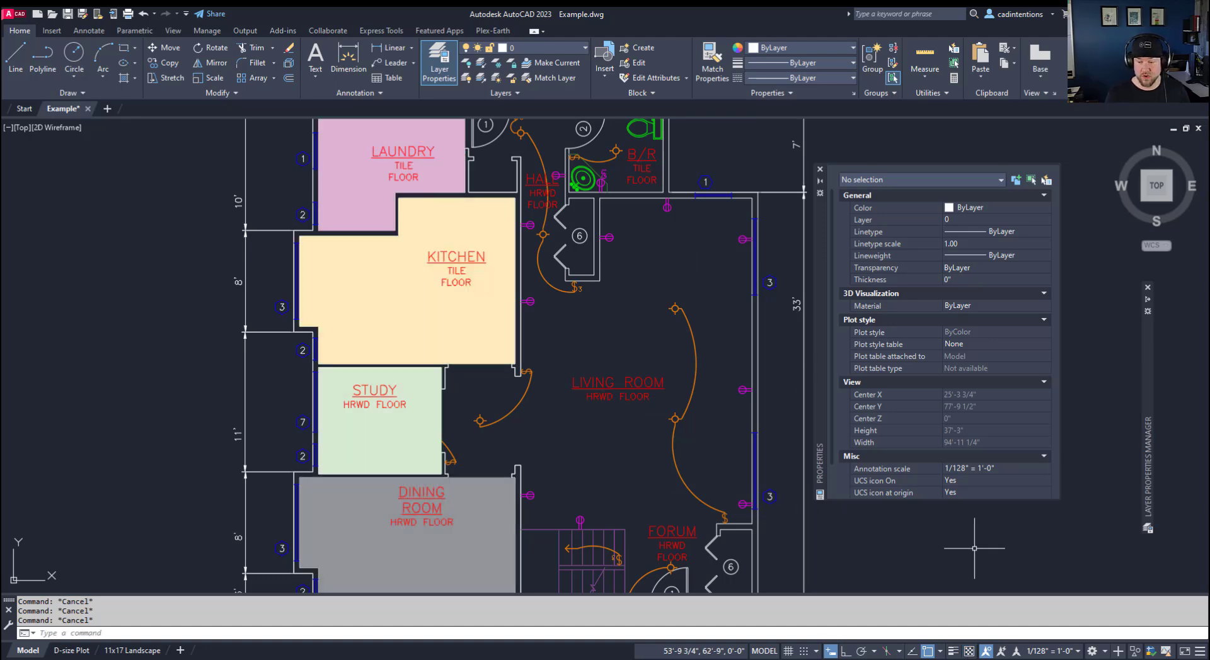
Step: Check the status bar customization list, then leave the room fills displayed opaque
left_click(1200, 652)
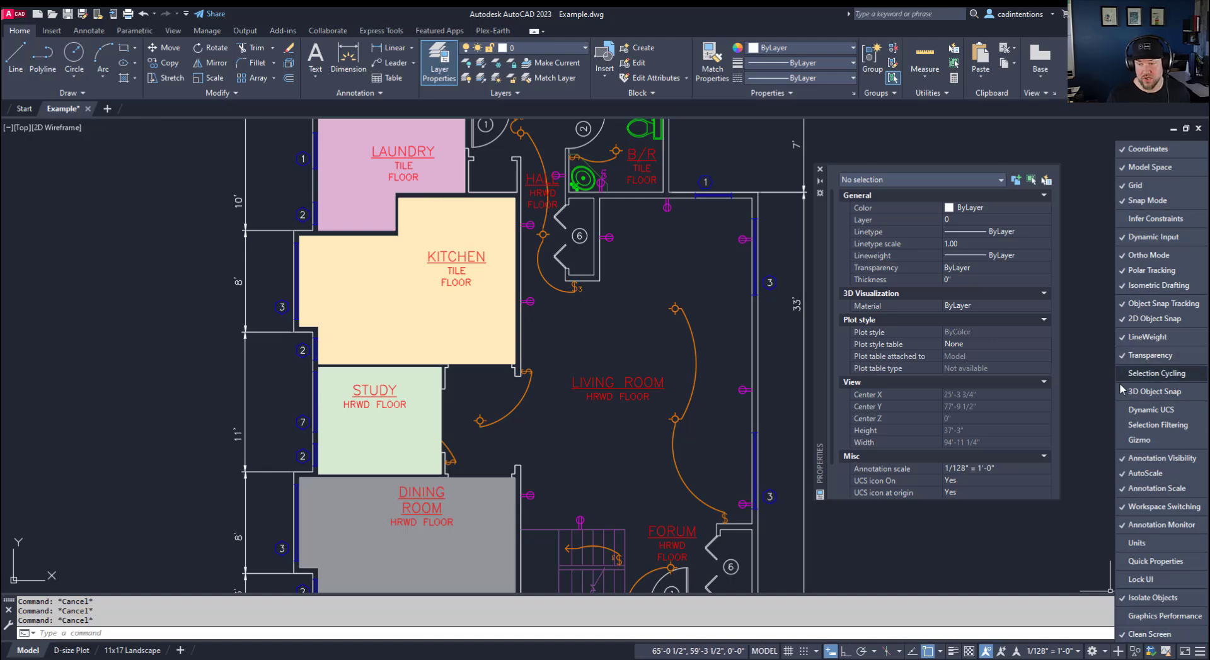
left_click(966, 543)
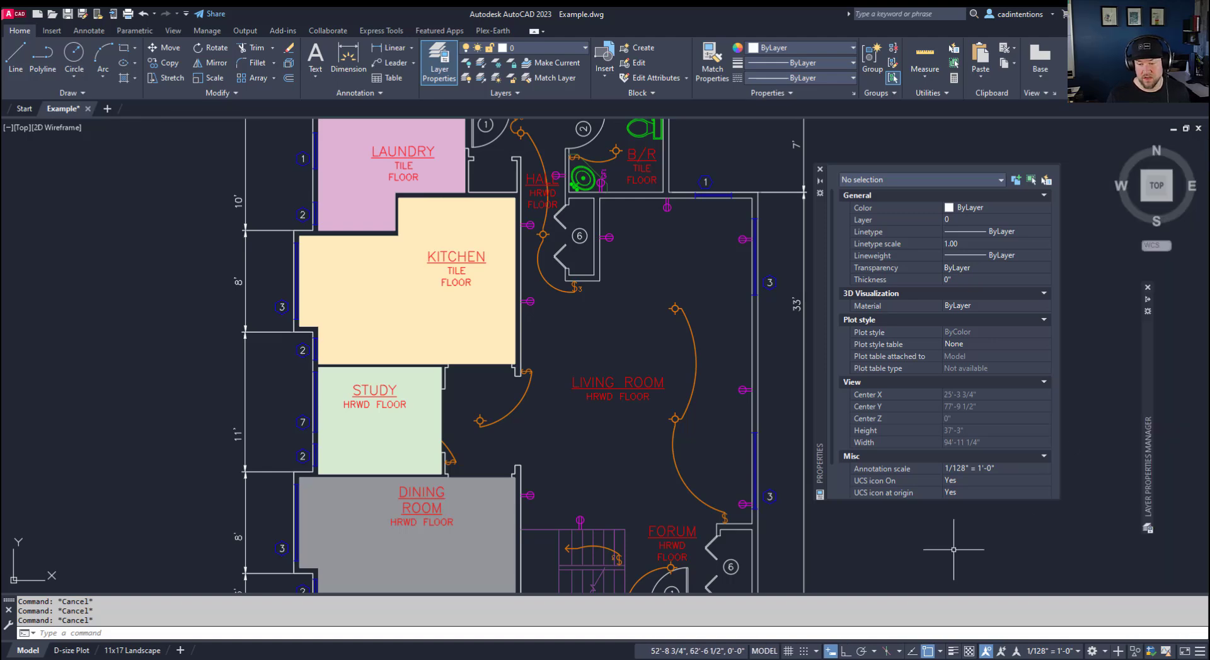
left_click(968, 651)
left_click(969, 652)
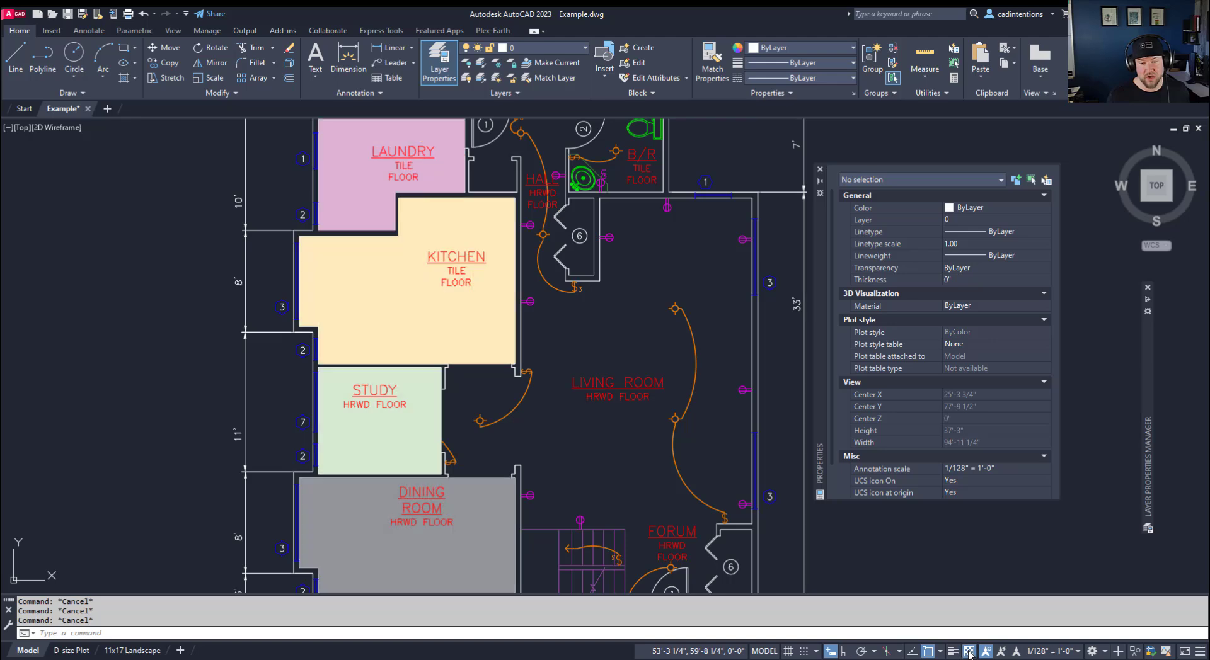
left_click(968, 651)
left_click(969, 652)
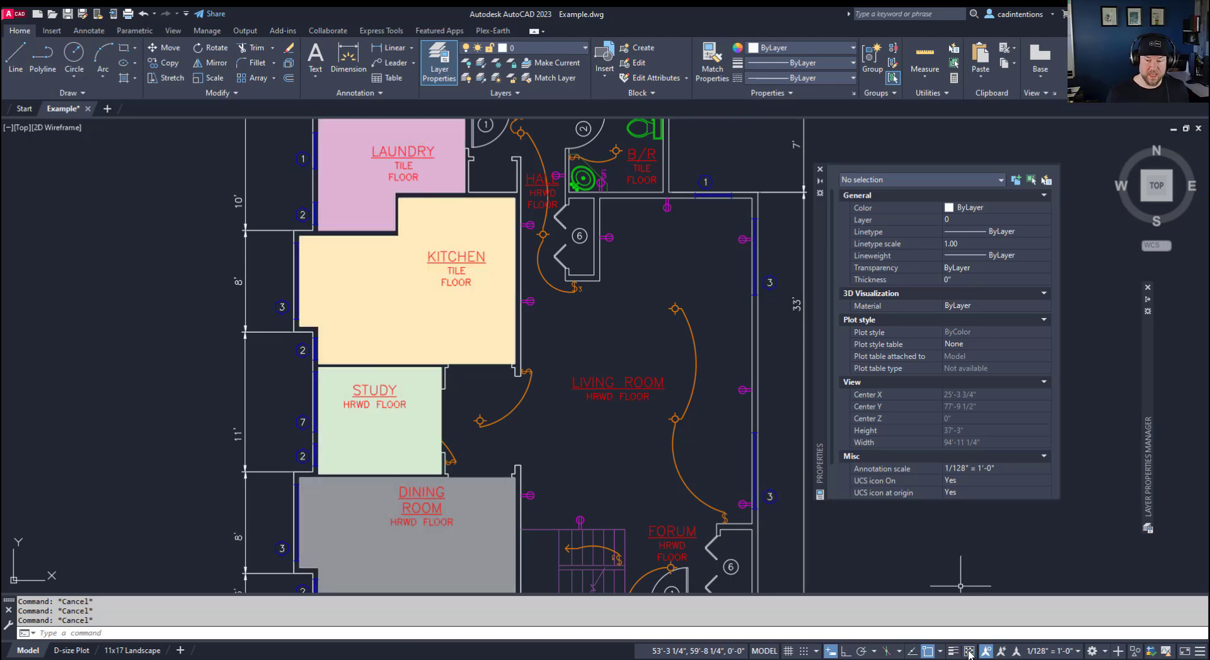
Step: Set TRANSPARENCYDISPLAY to 1 so the room hatches show translucent
left_click(945, 555)
key("Escape")
type("TRANs")
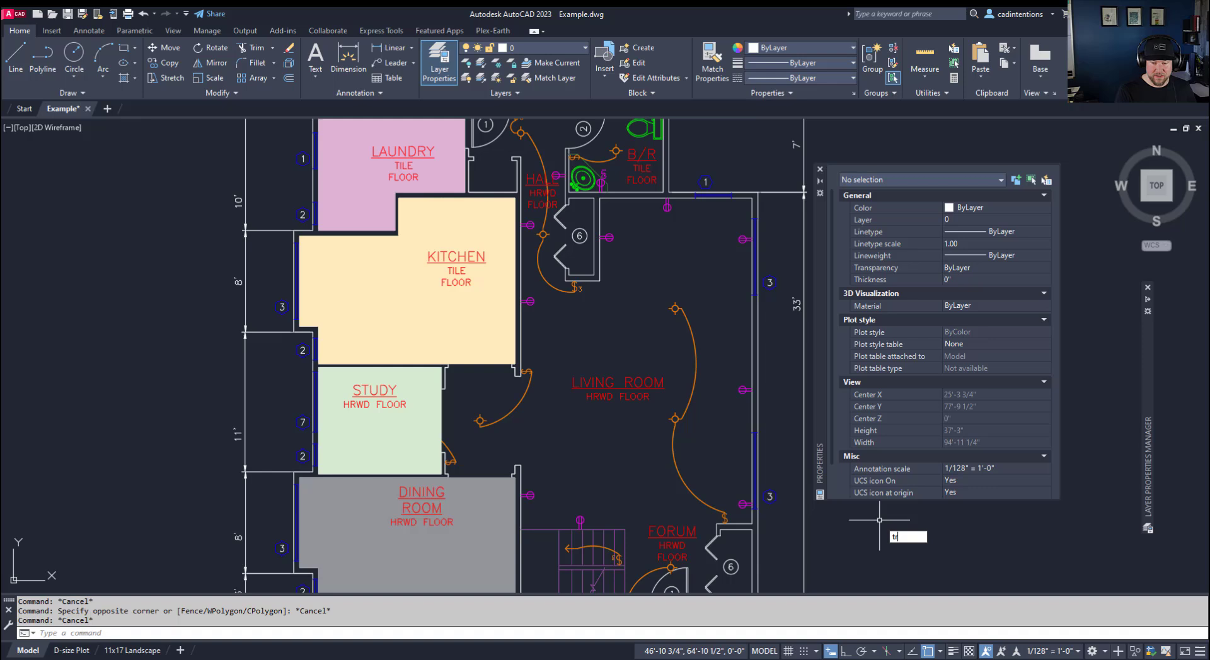
type("p")
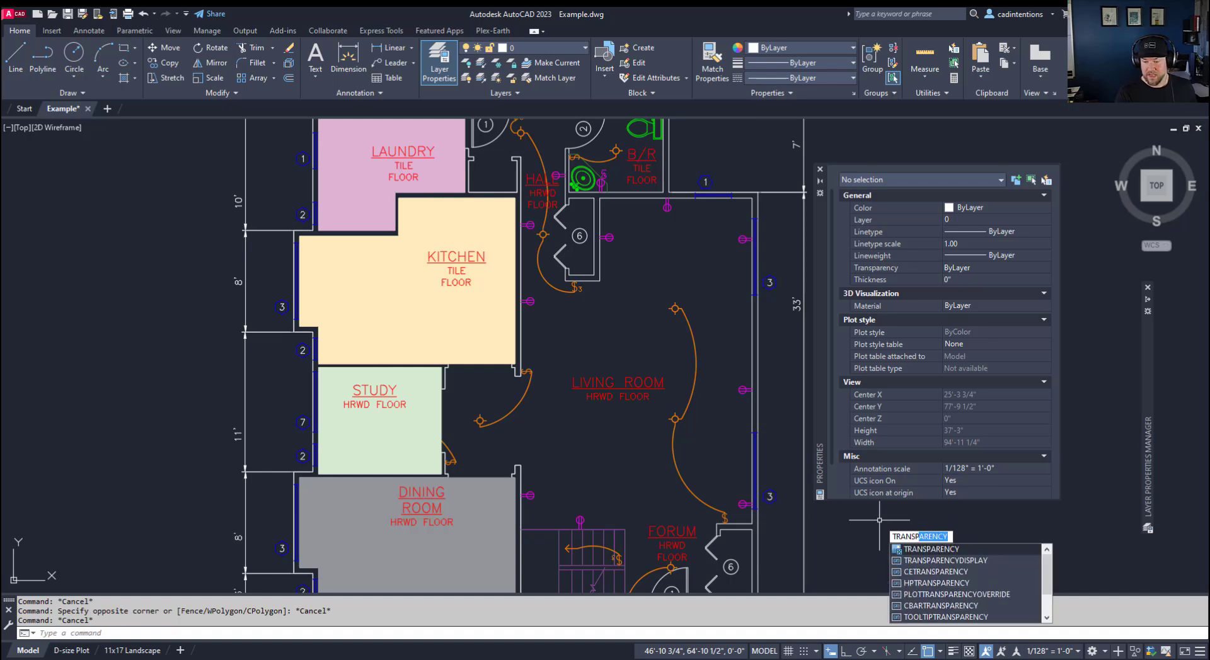
key("Down")
key("Return")
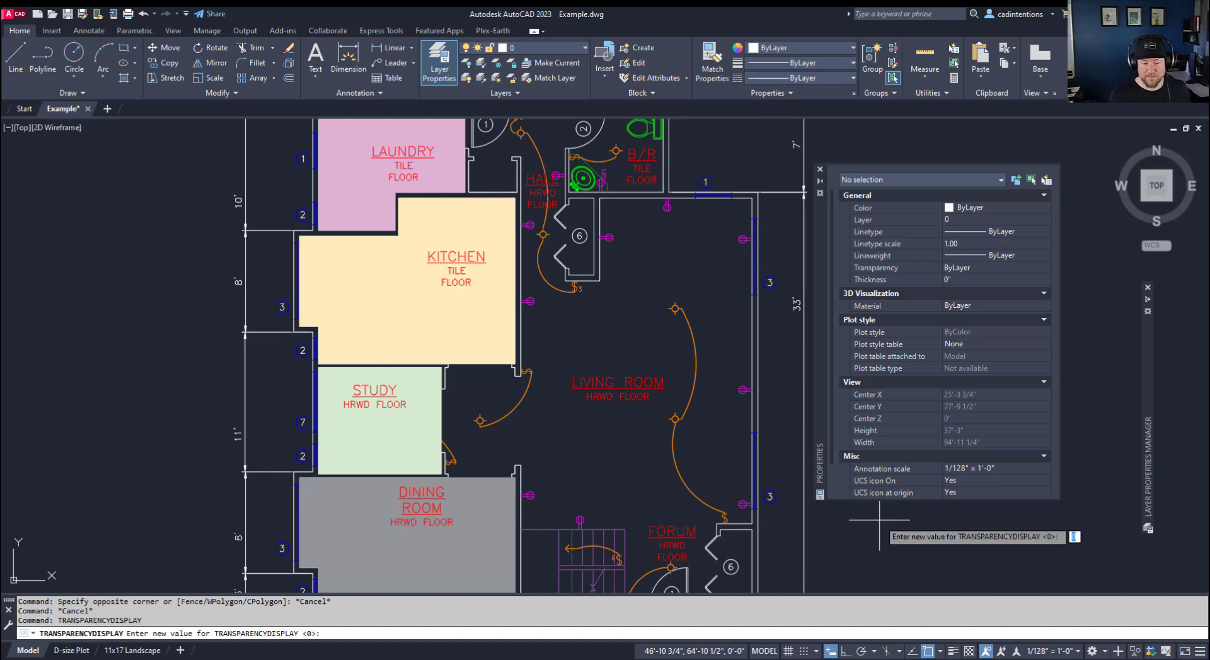
type("1")
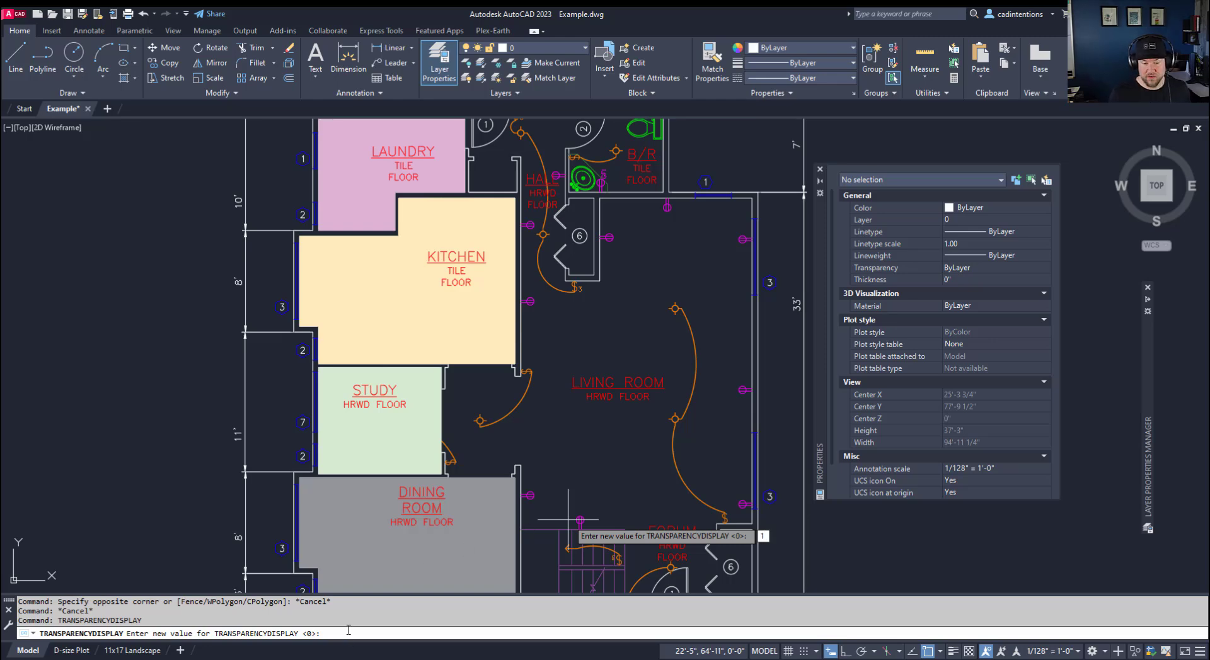
key("Return")
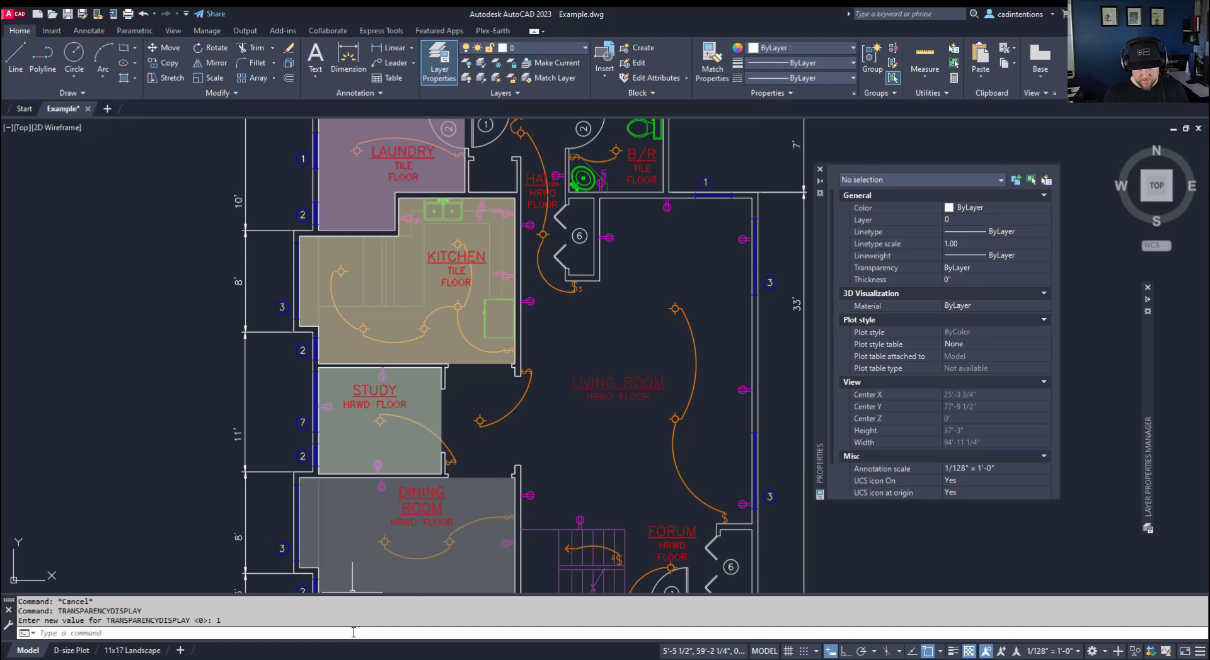
key("Escape")
key("Escape")
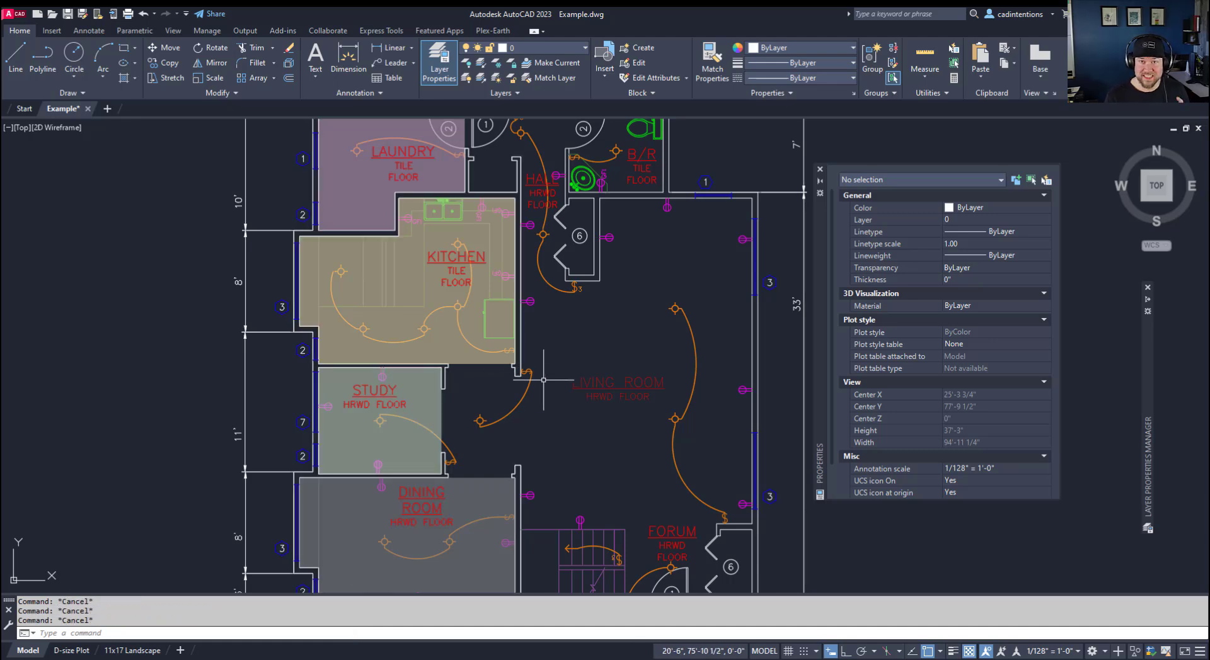
Step: Switch to the 11x17 Landscape layout and open the Plot dialog with PLOT
left_click(132, 650)
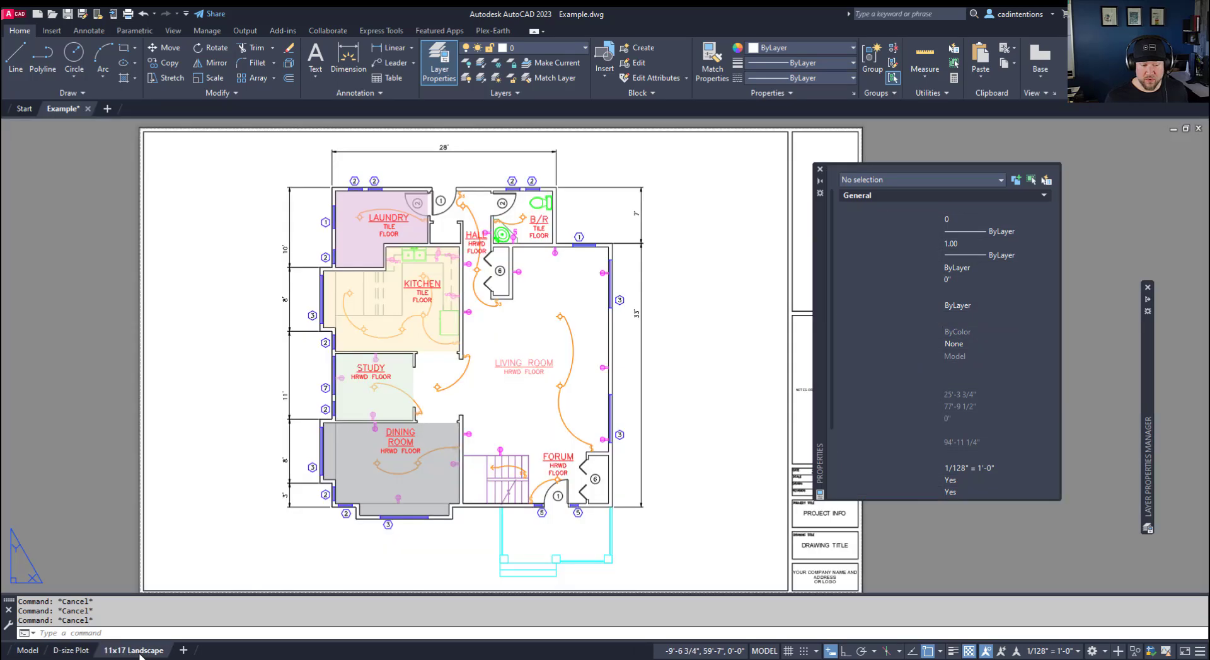
middle_click_drag(550, 432, 516, 412)
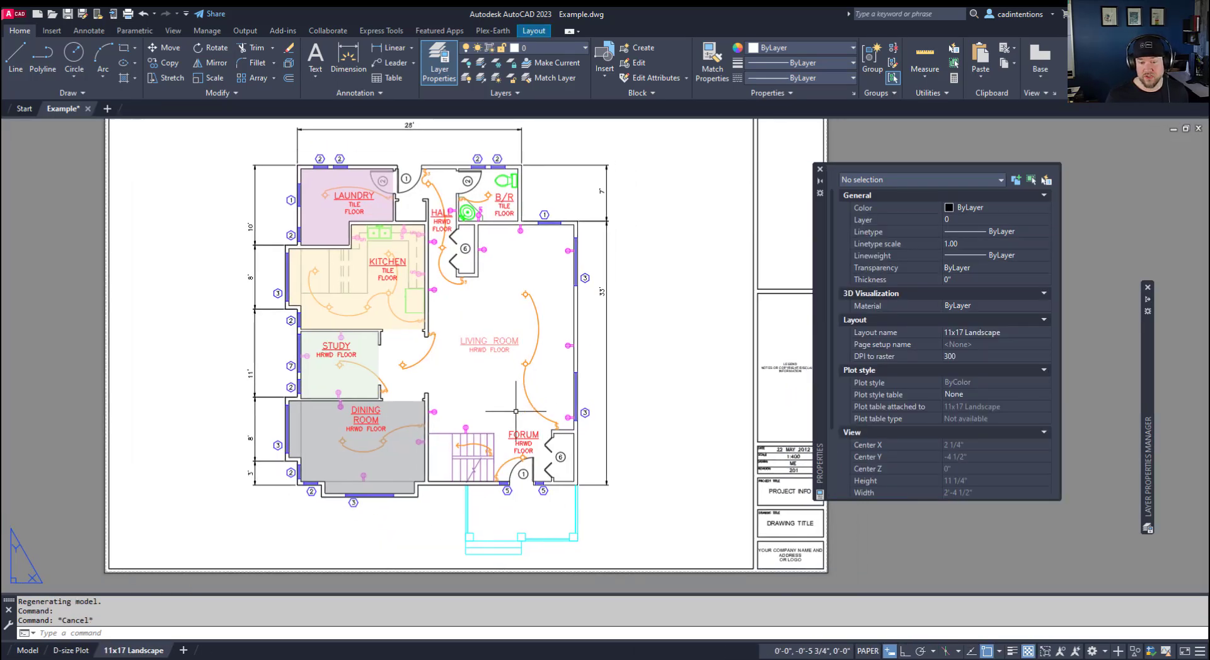
key("Escape")
key("Escape")
type("PLOT")
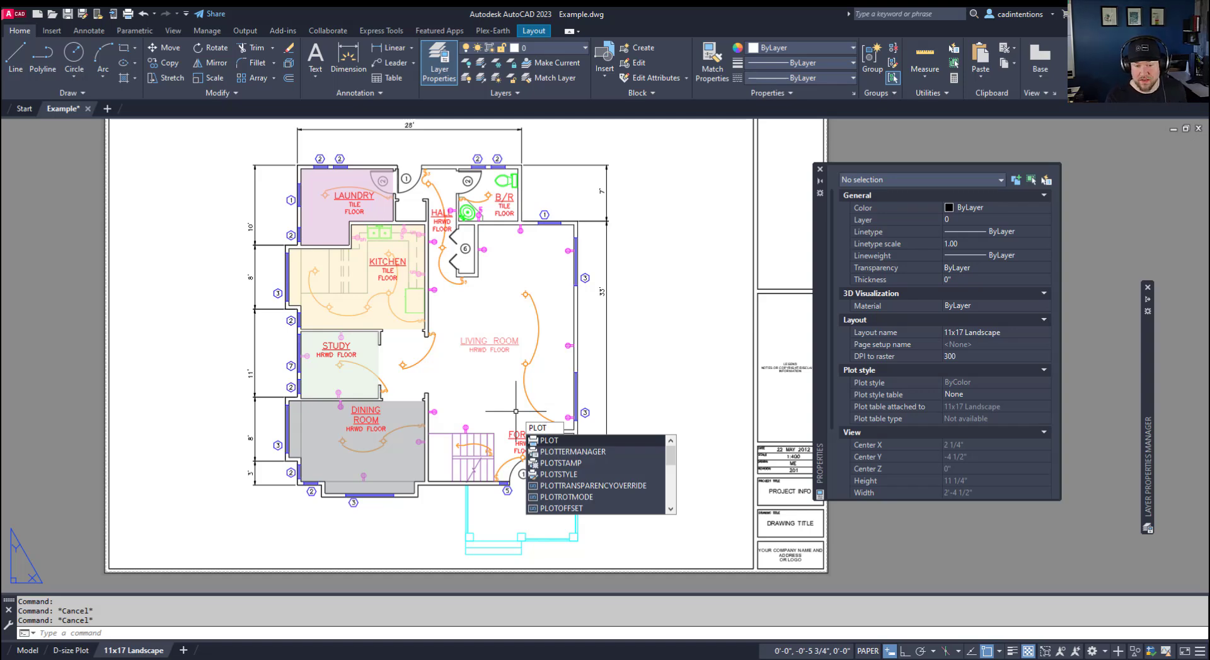
key("Return")
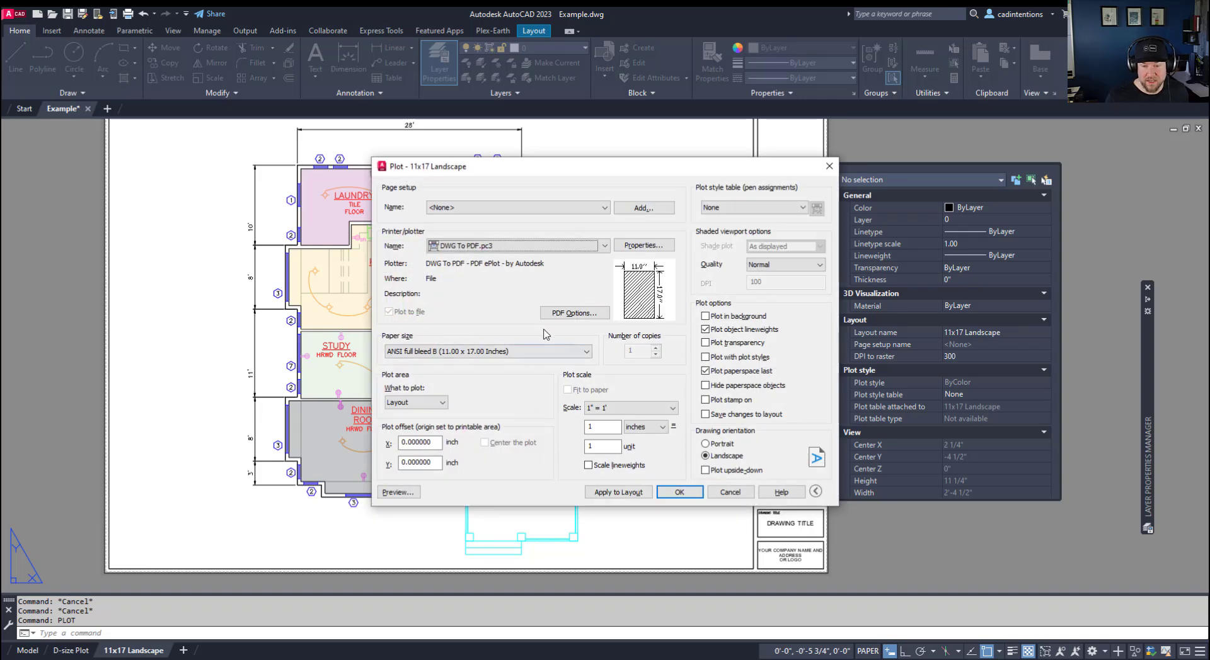
Step: Preview the 11x17 Landscape sheet from the Plot dialog
left_click(398, 492)
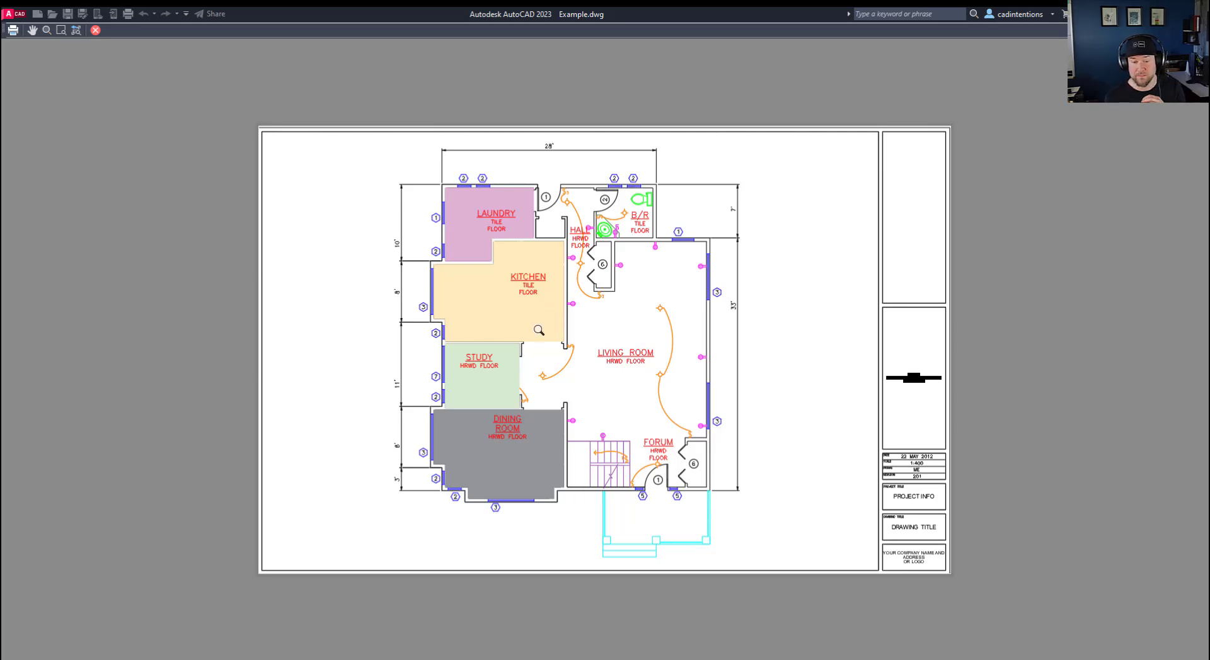
Step: Close the preview and enable Plot transparency in the Plot options
key("Escape")
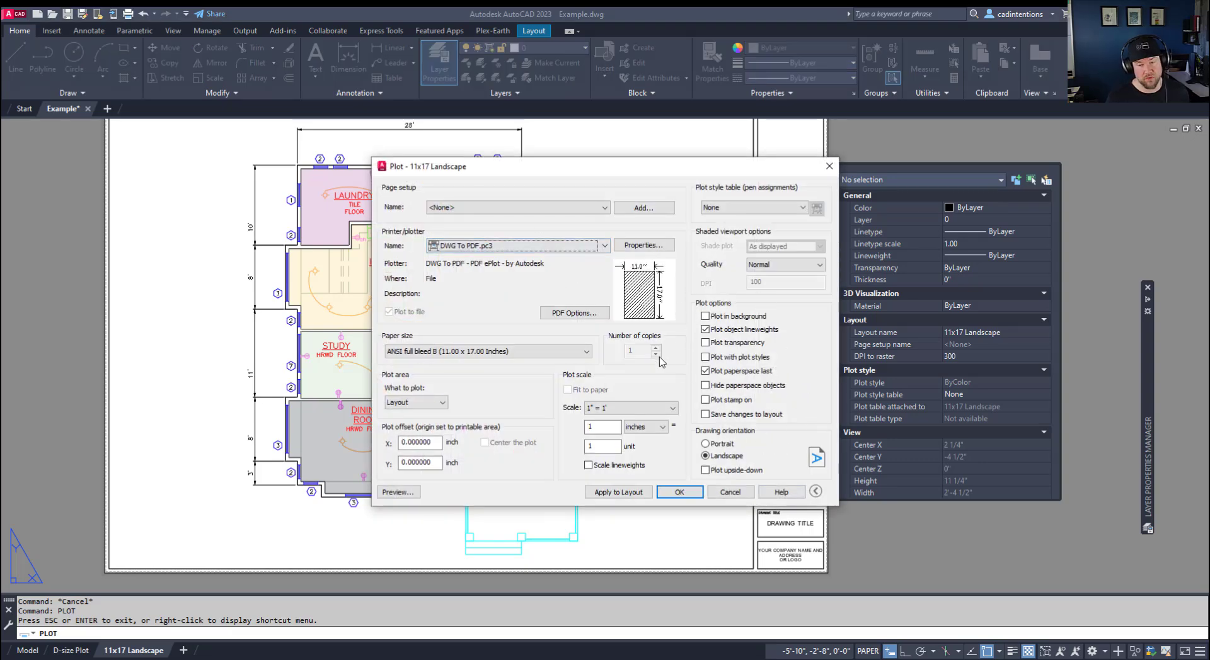
left_click(705, 343)
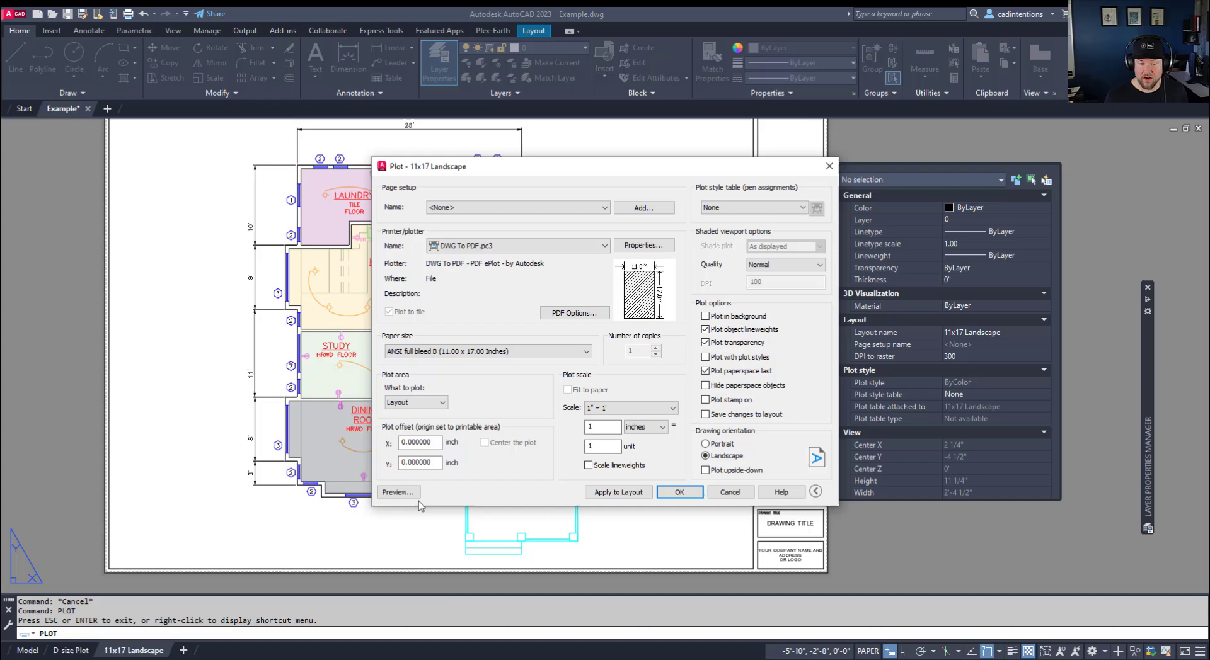
Step: Preview the sheet with transparency, panning over the translucent room fills, then return to Plot
left_click(398, 492)
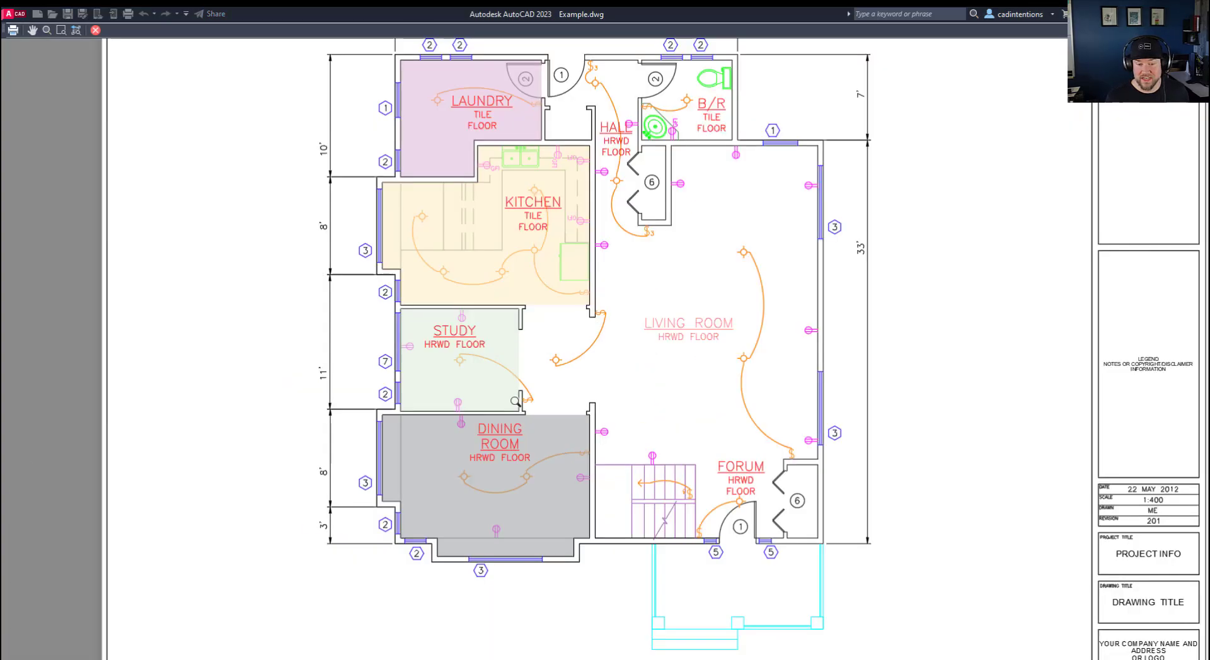
scroll(515, 401, "up", 4)
middle_click_drag(522, 298, 523, 466)
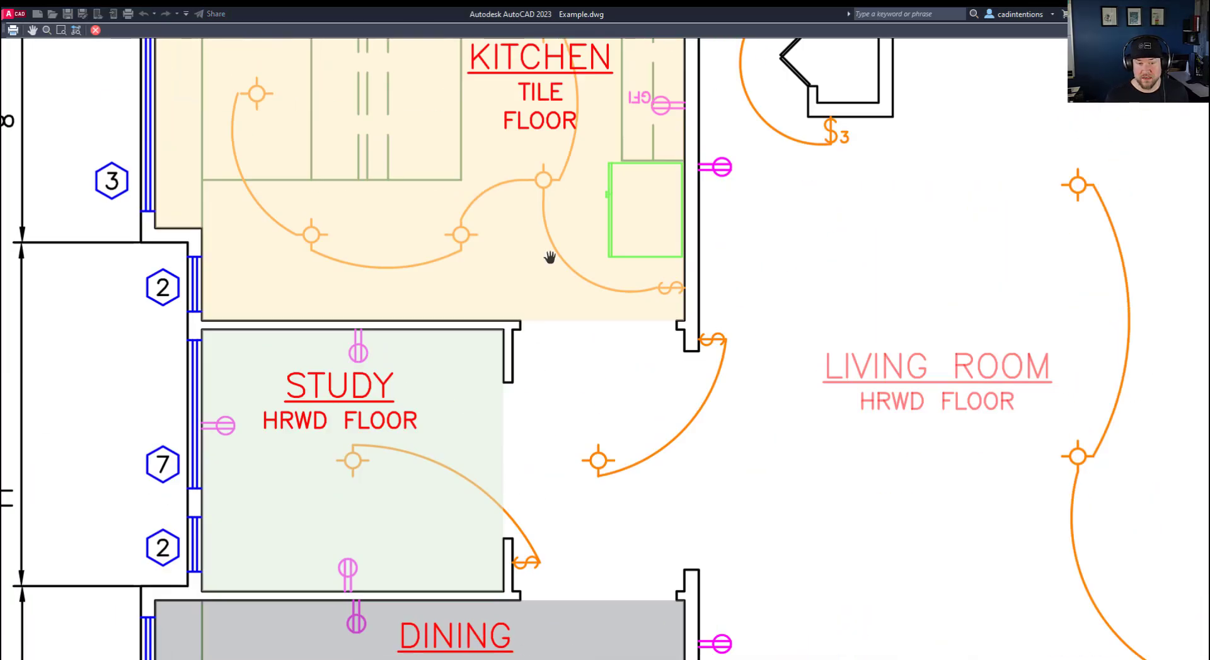
middle_click_drag(545, 215, 477, 397)
scroll(492, 242, "down", 2)
middle_click_drag(492, 242, 477, 381)
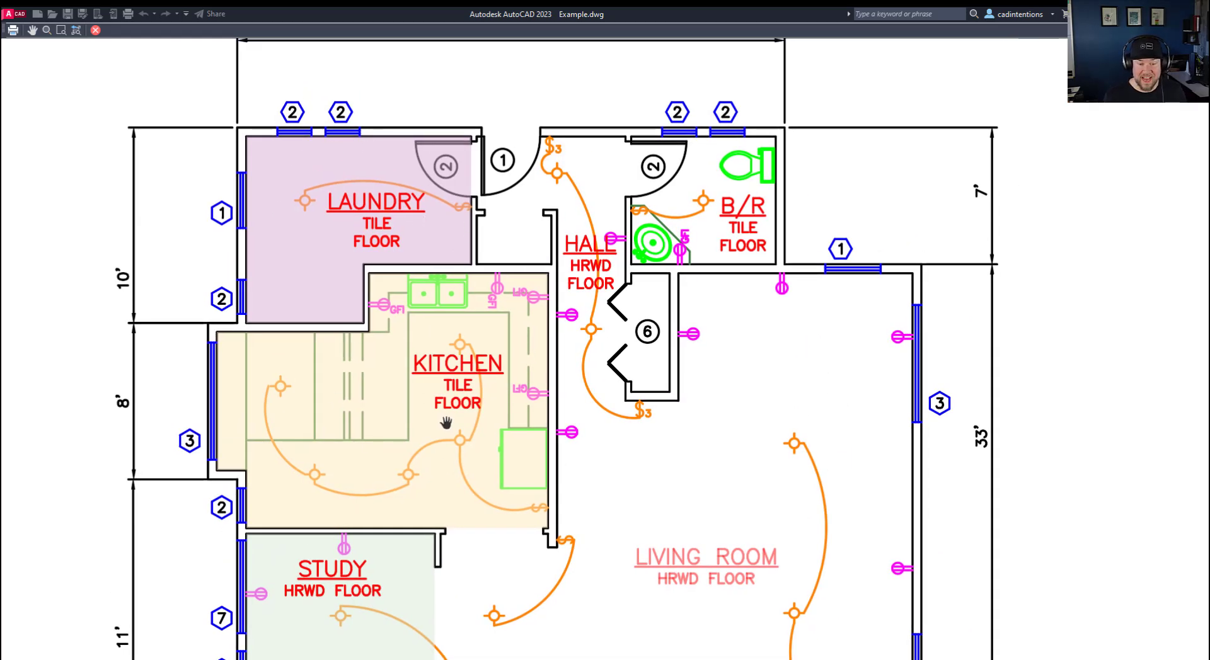
scroll(445, 424, "down", 3)
middle_click_drag(457, 378, 454, 343)
middle_click_drag(427, 400, 425, 355)
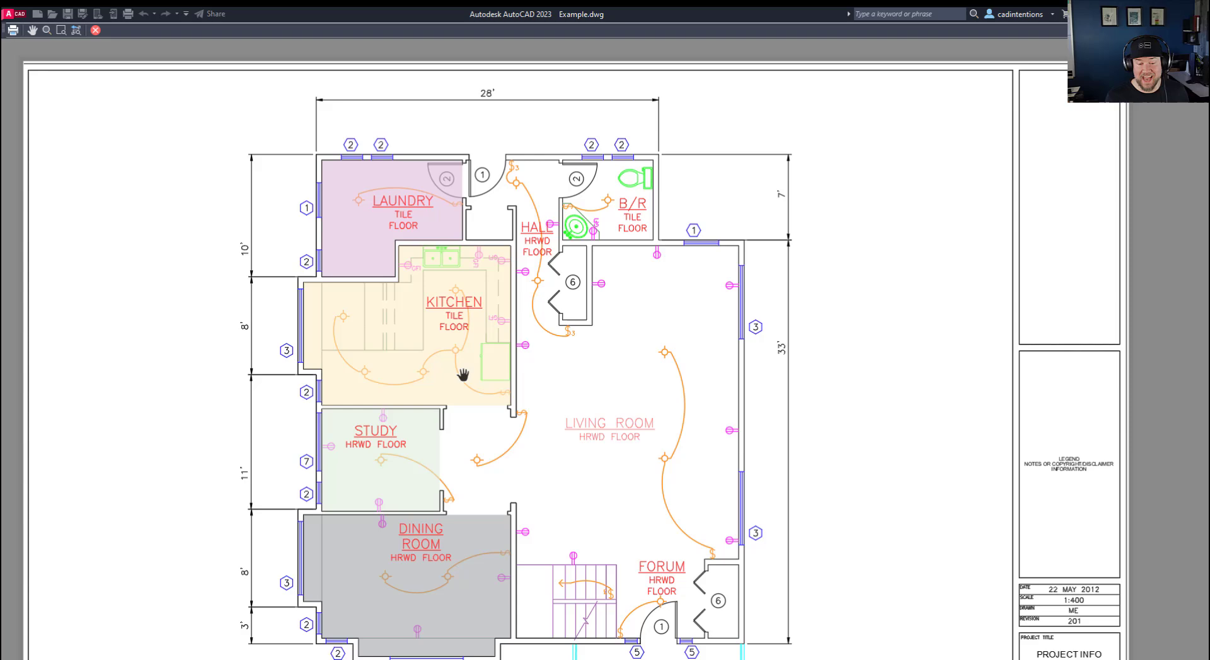
key("Escape")
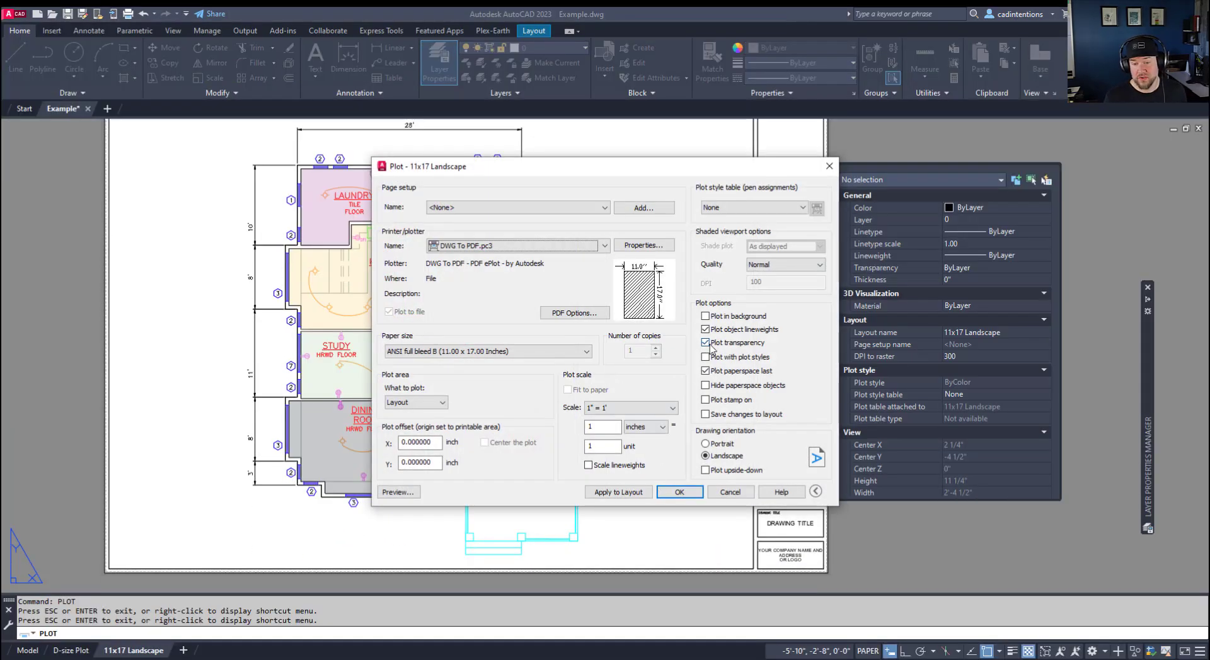
Step: Apply the Plot transparency settings to the 11x17 Landscape layout, then reopen PLOT to confirm they stuck
left_click(611, 492)
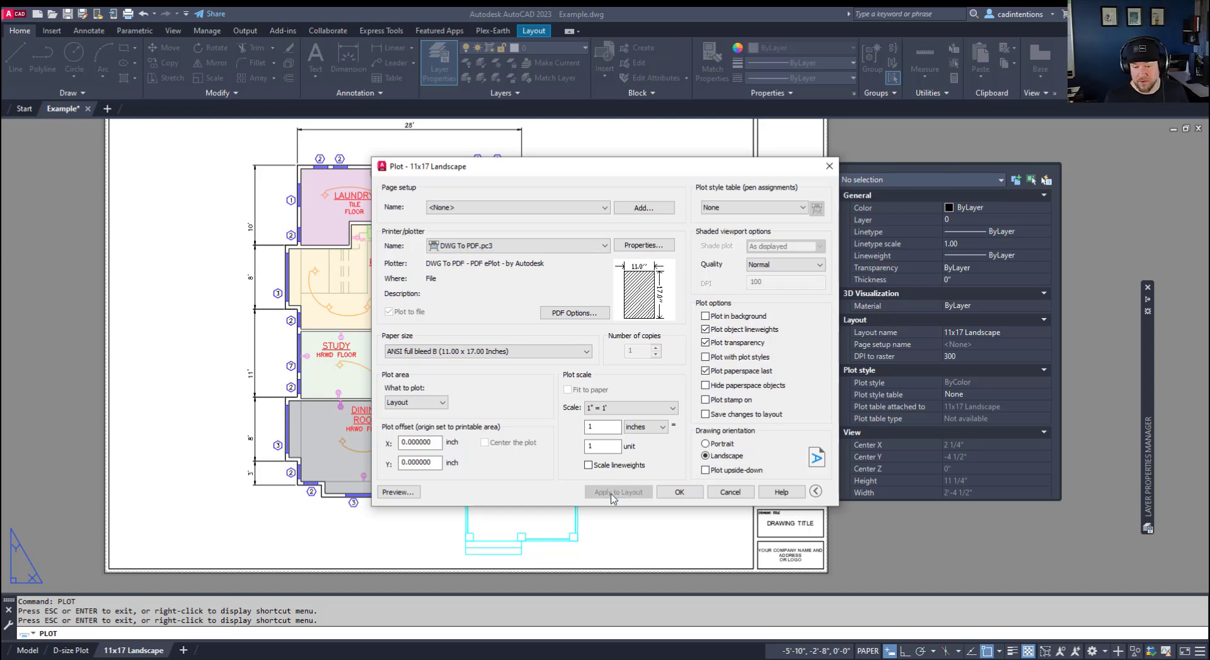
left_click(729, 492)
type("PLO")
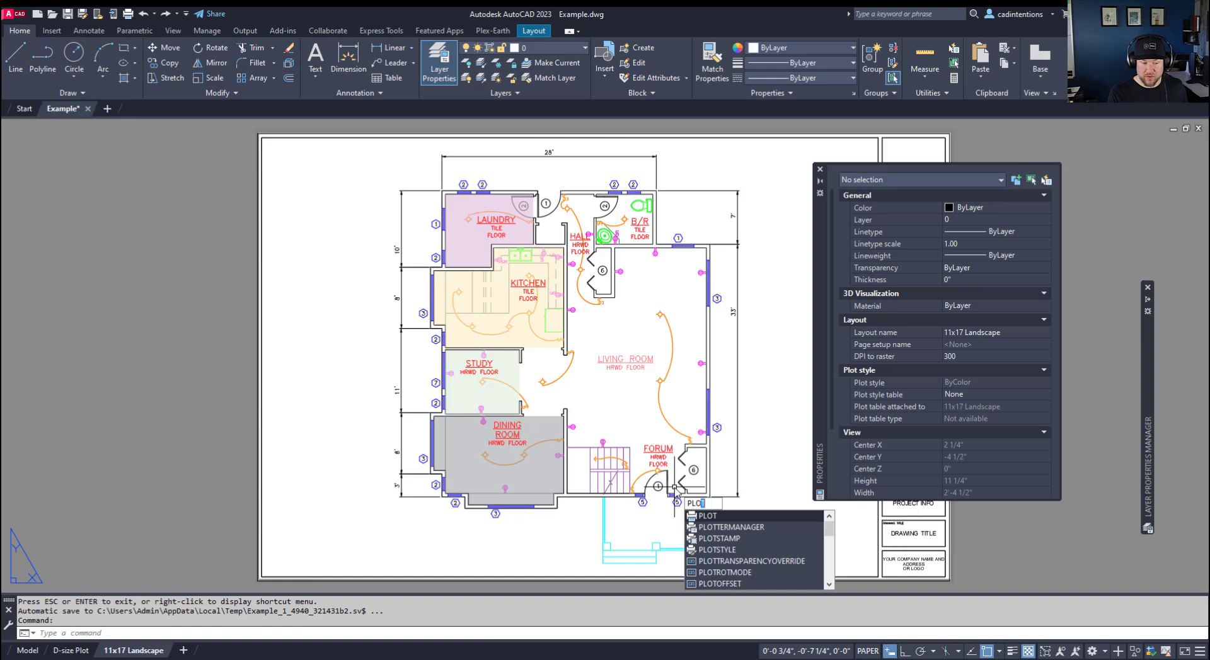
type("T")
key("Return")
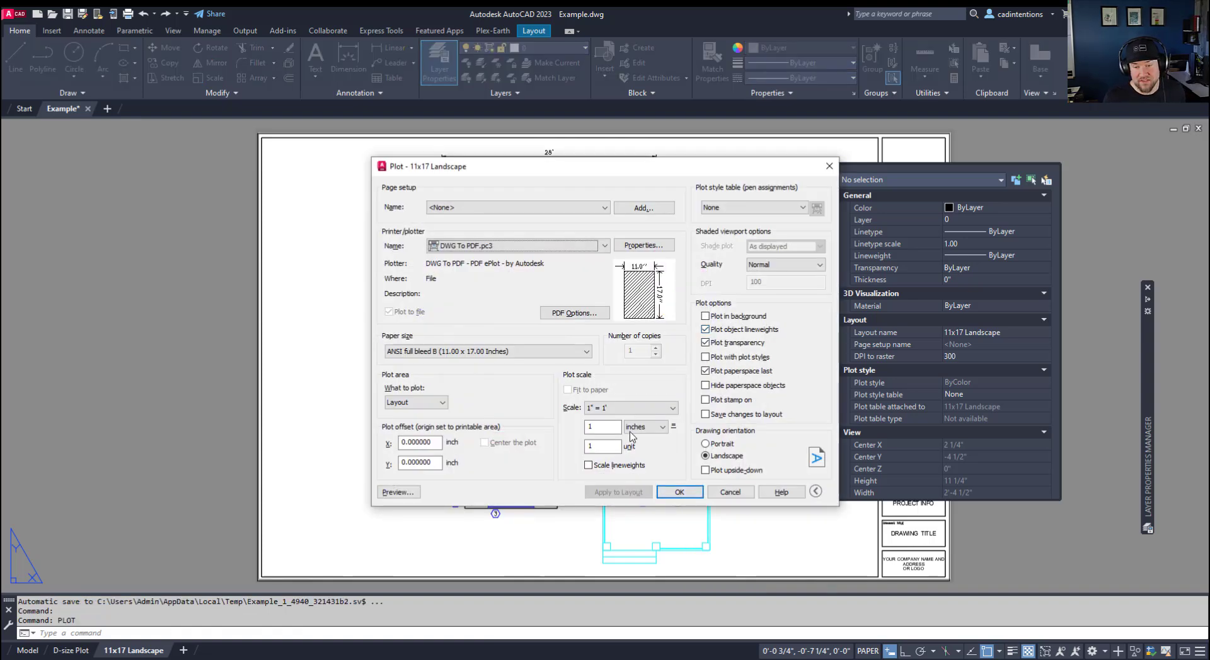
key("Escape")
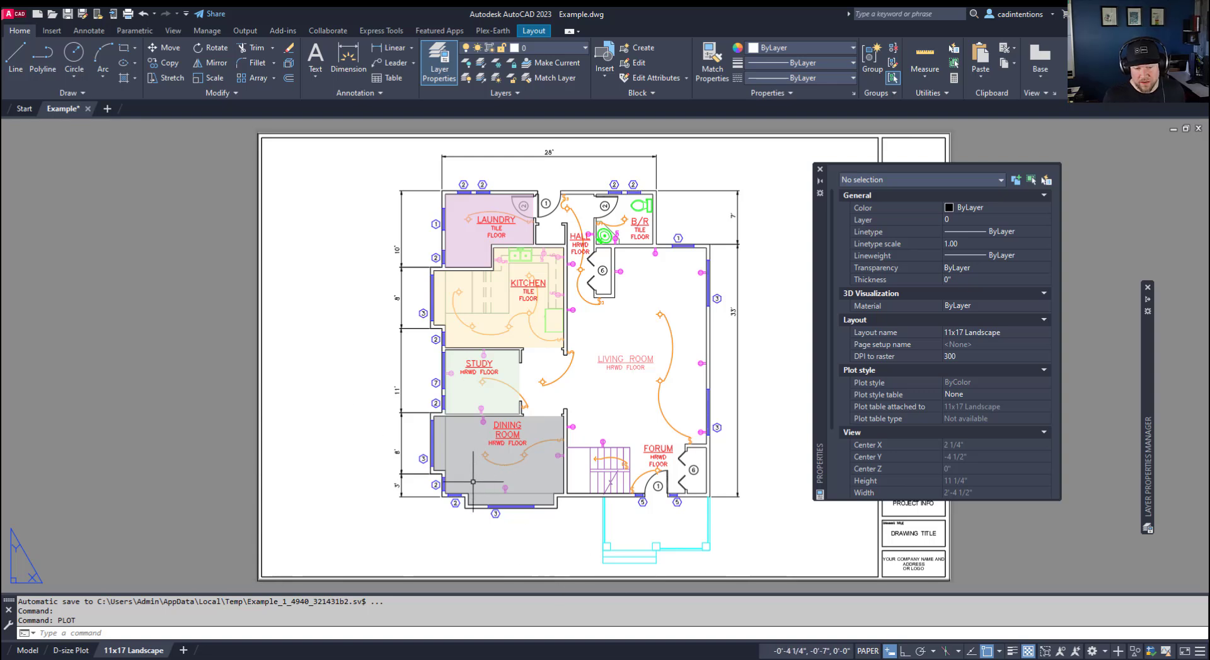